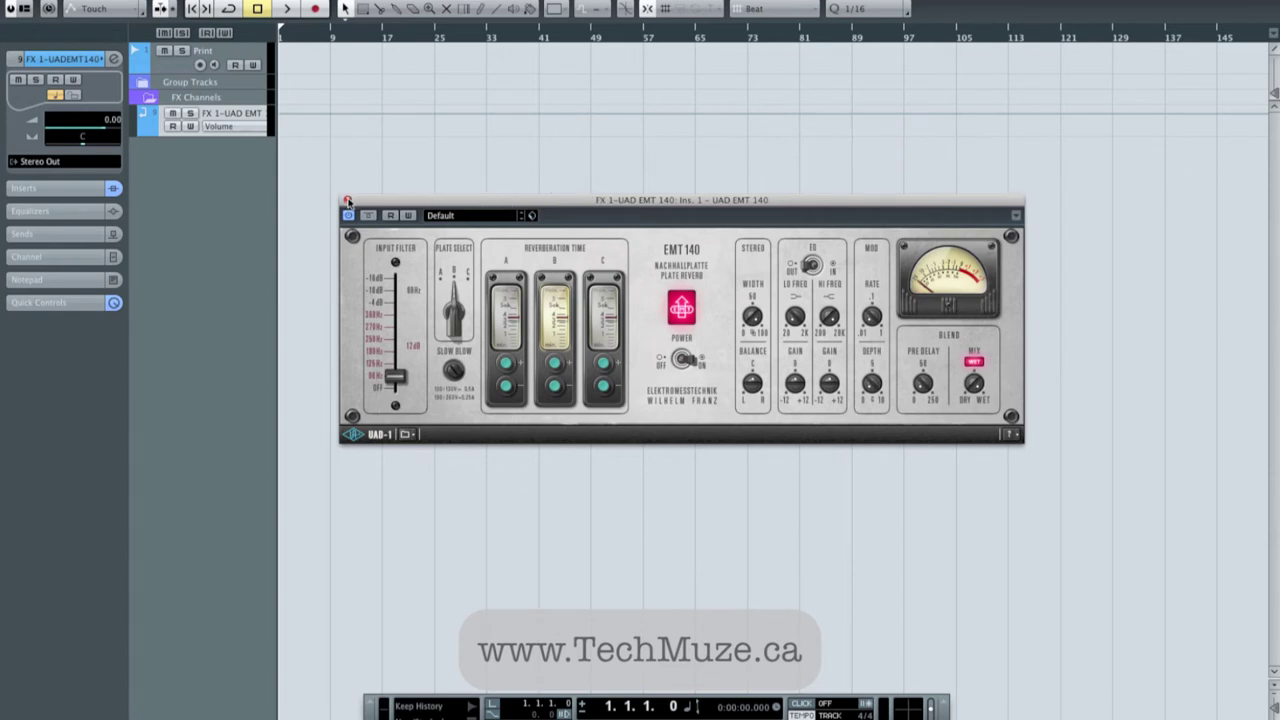
# - Close the EMT 140 window, then add an FX channel track running REverence and close its window
pyautogui.click(347, 201)
pyautogui.rightClick(214, 163)
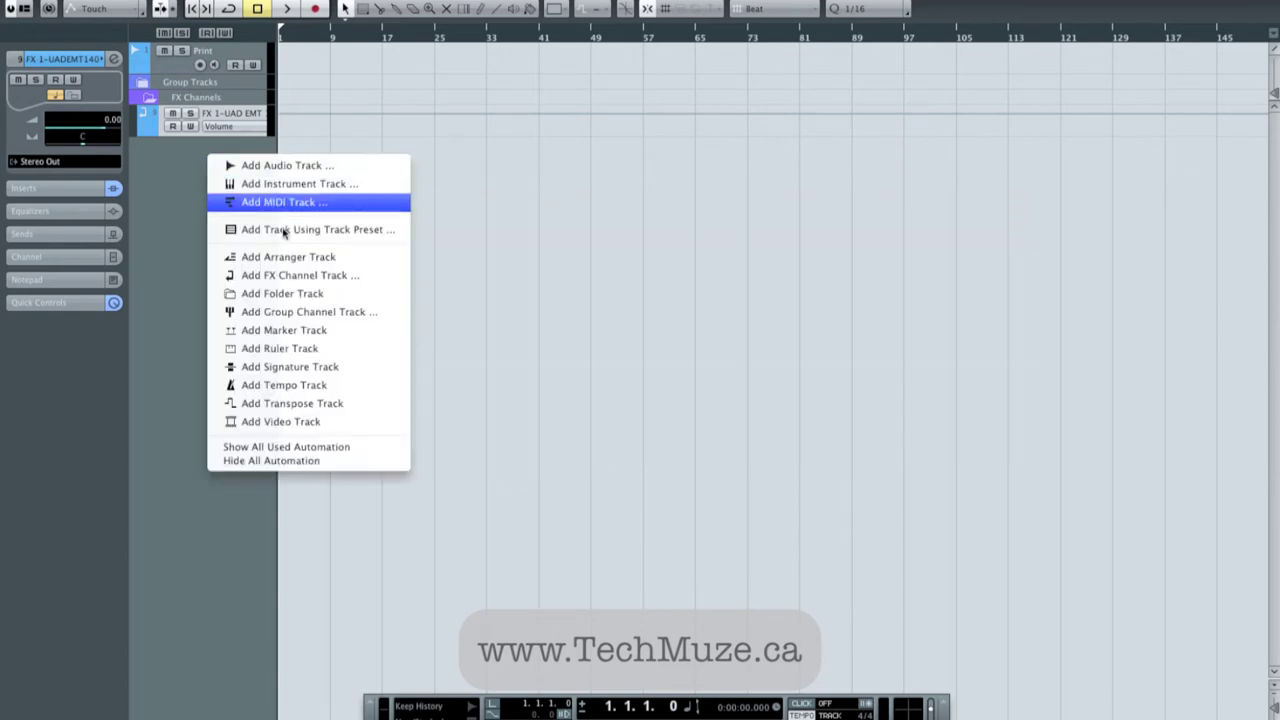
pyautogui.click(296, 276)
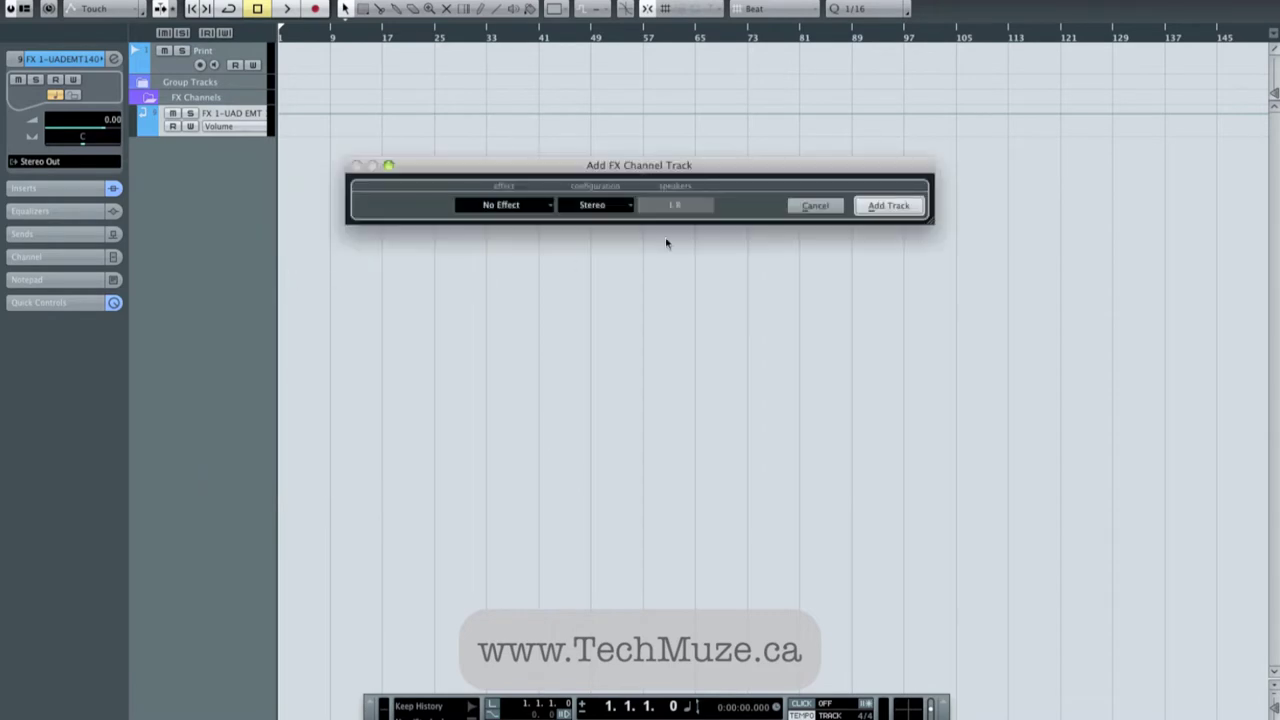
pyautogui.click(512, 207)
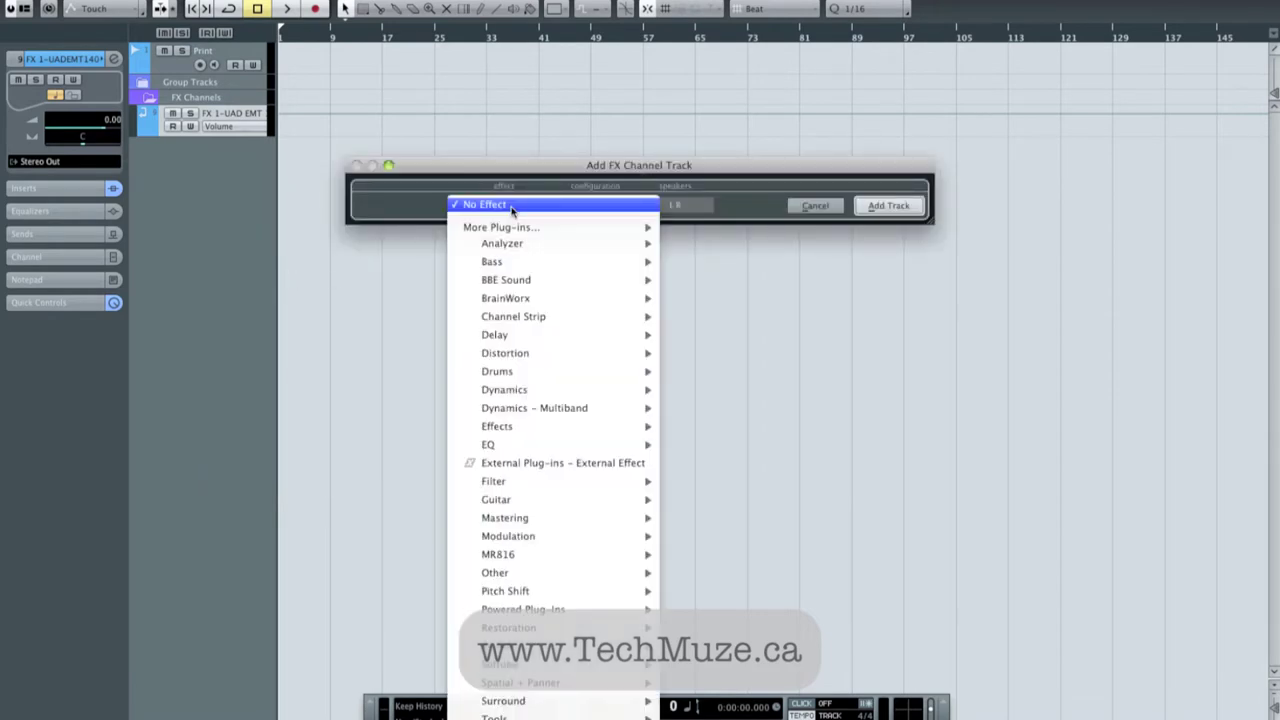
pyautogui.moveTo(573, 513)
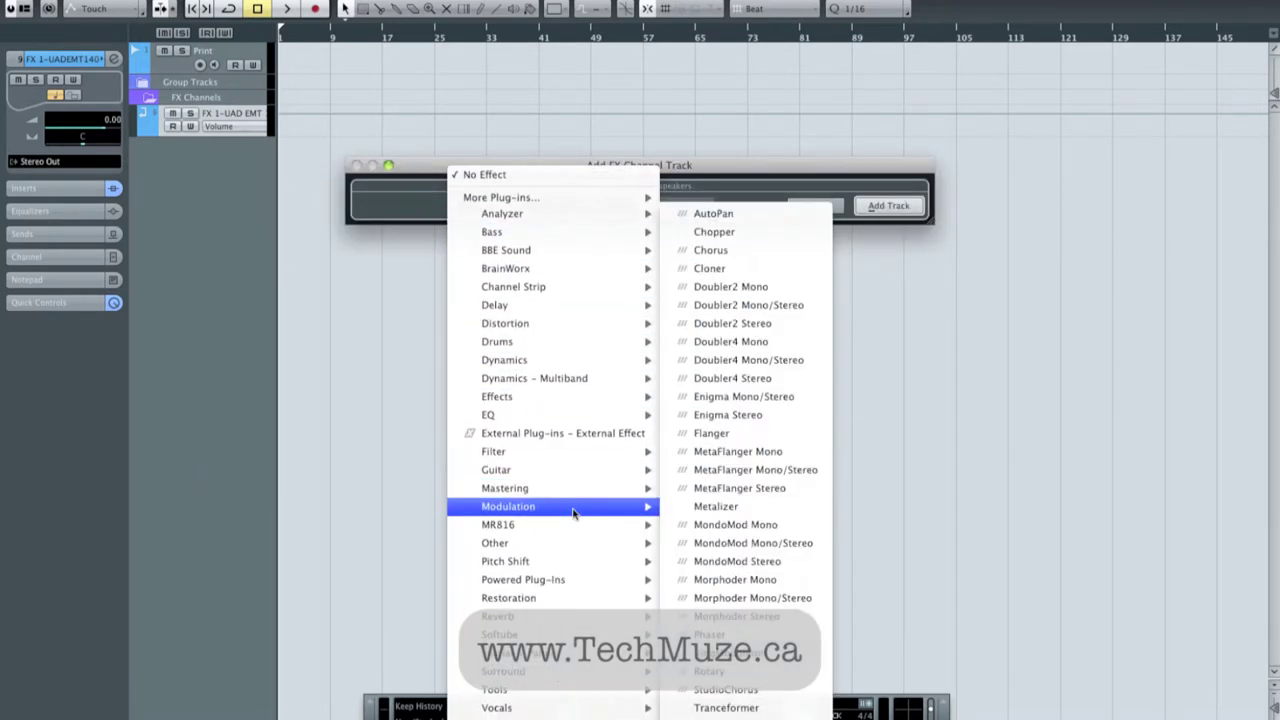
pyautogui.moveTo(580, 616)
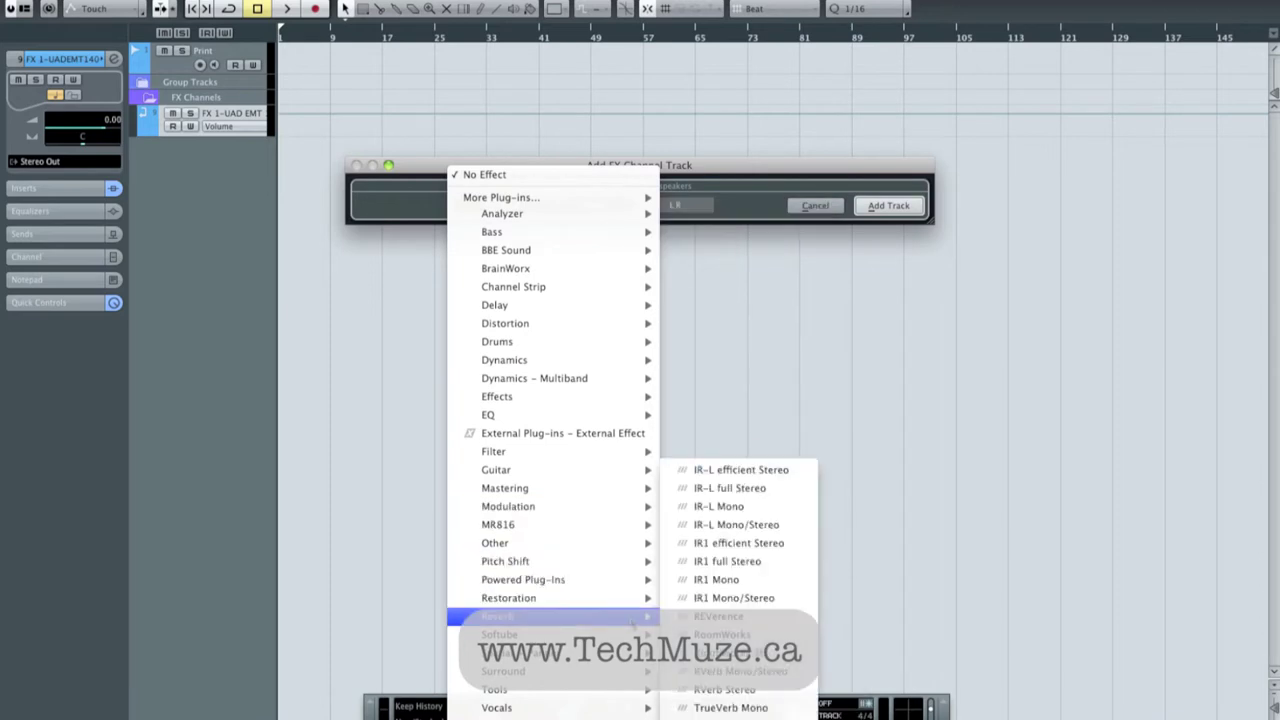
pyautogui.click(738, 626)
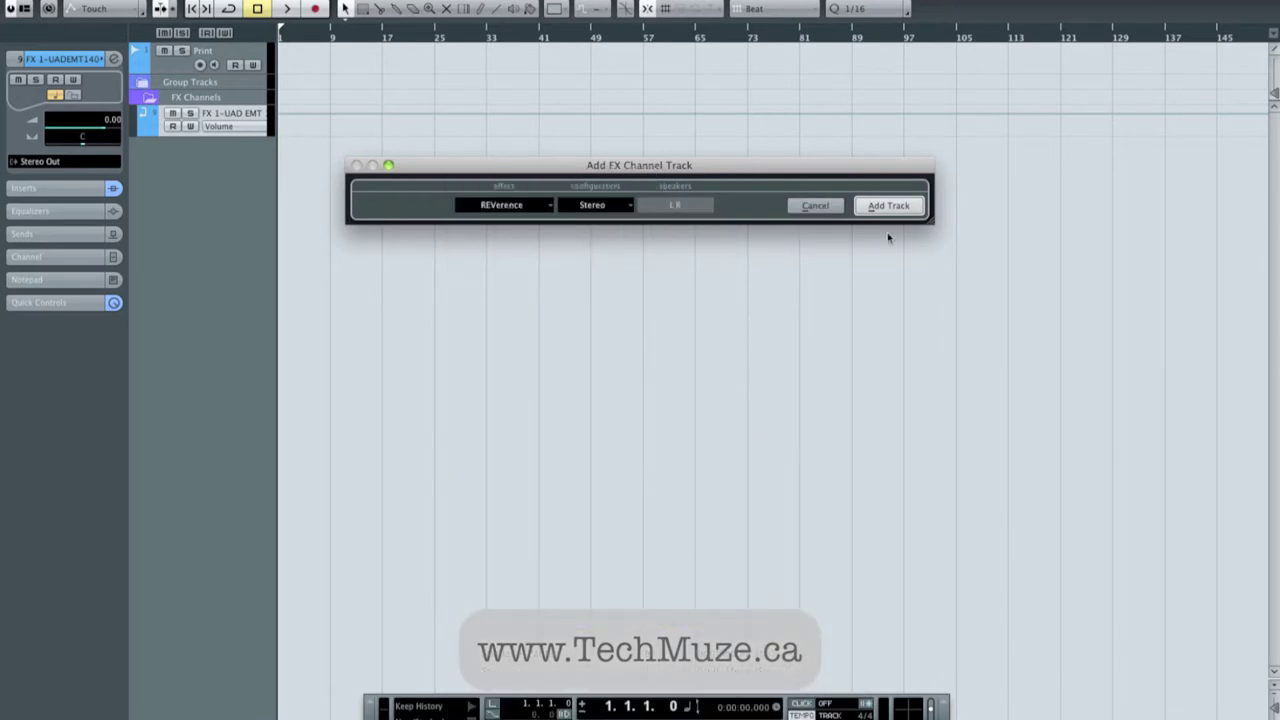
pyautogui.click(889, 206)
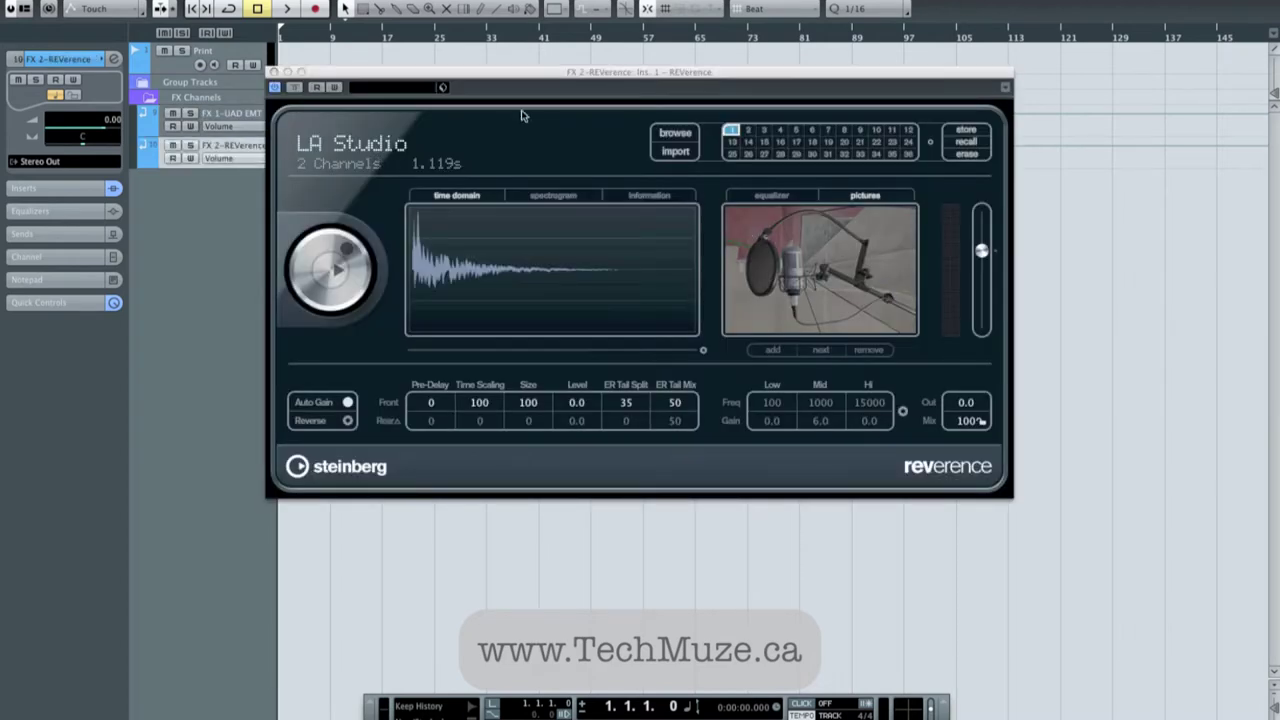
pyautogui.moveTo(536, 76); pyautogui.dragTo(595, 165)
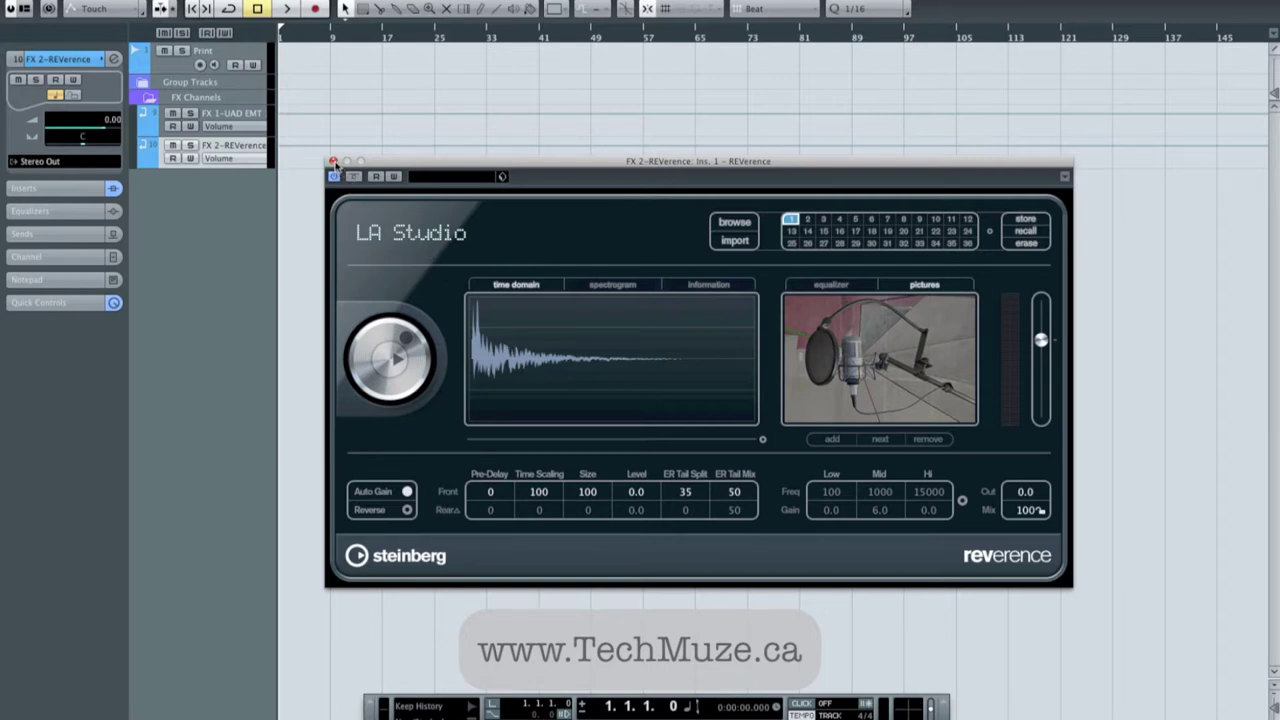
pyautogui.click(333, 161)
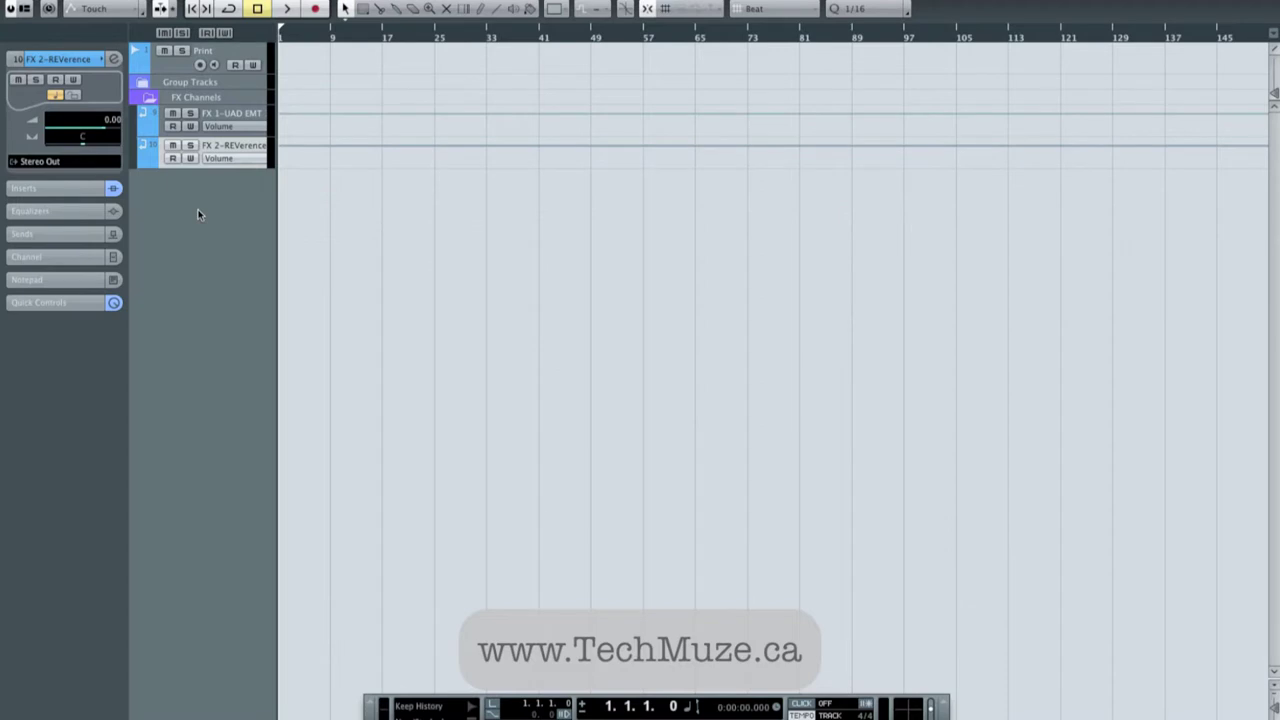
# - Rename the REverence FX track to ROOM and the UAD EMT FX track to PLATE
pyautogui.doubleClick(234, 147)
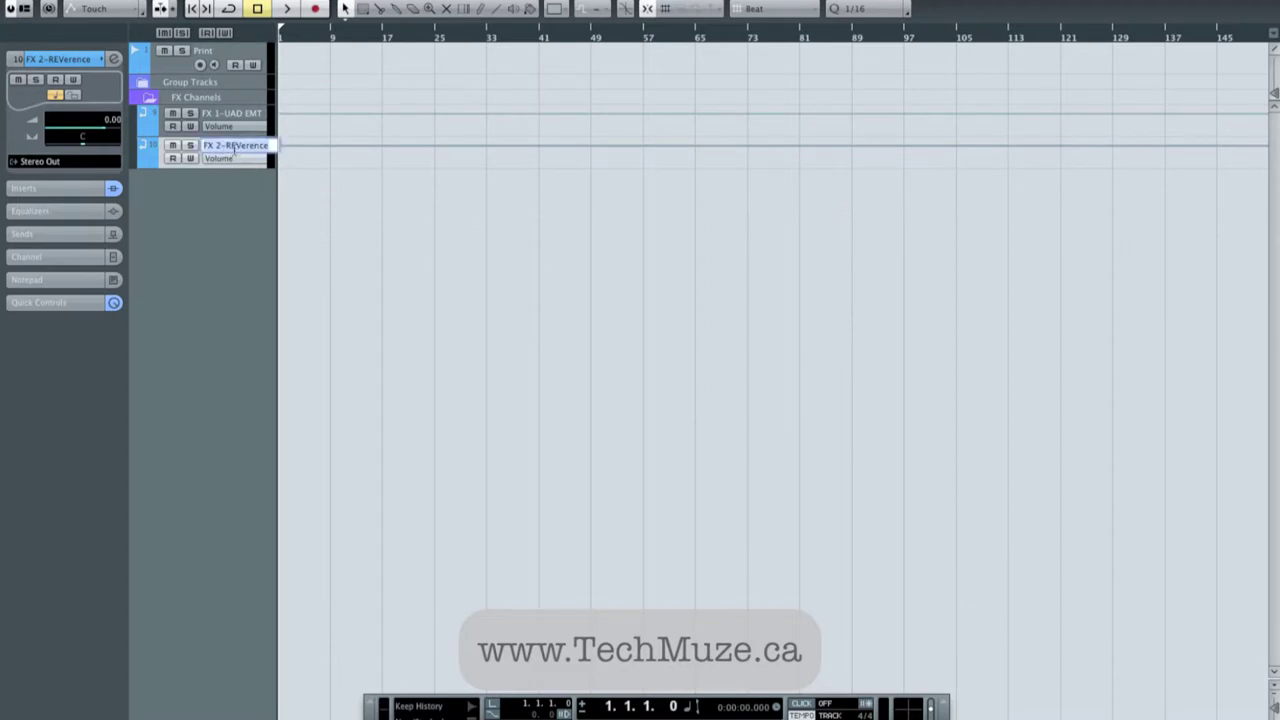
pyautogui.write('t')
pyautogui.write('ROOM')
pyautogui.press('Return')
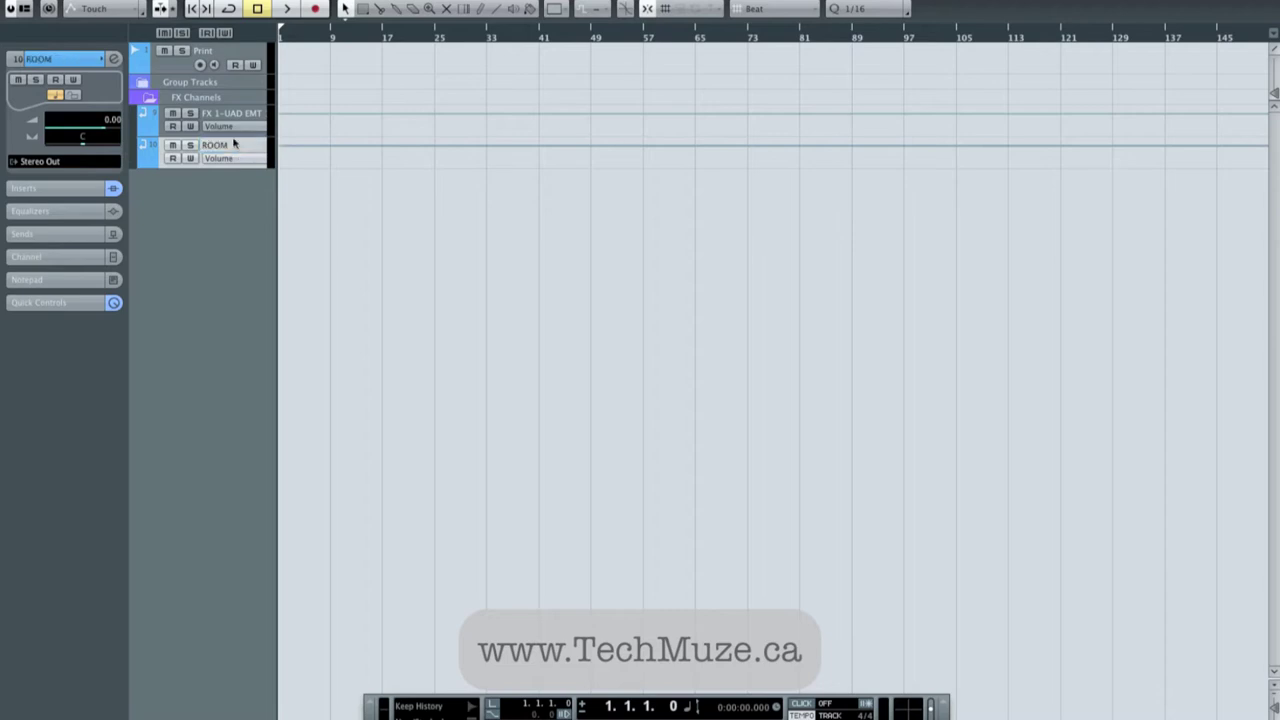
pyautogui.doubleClick(228, 113)
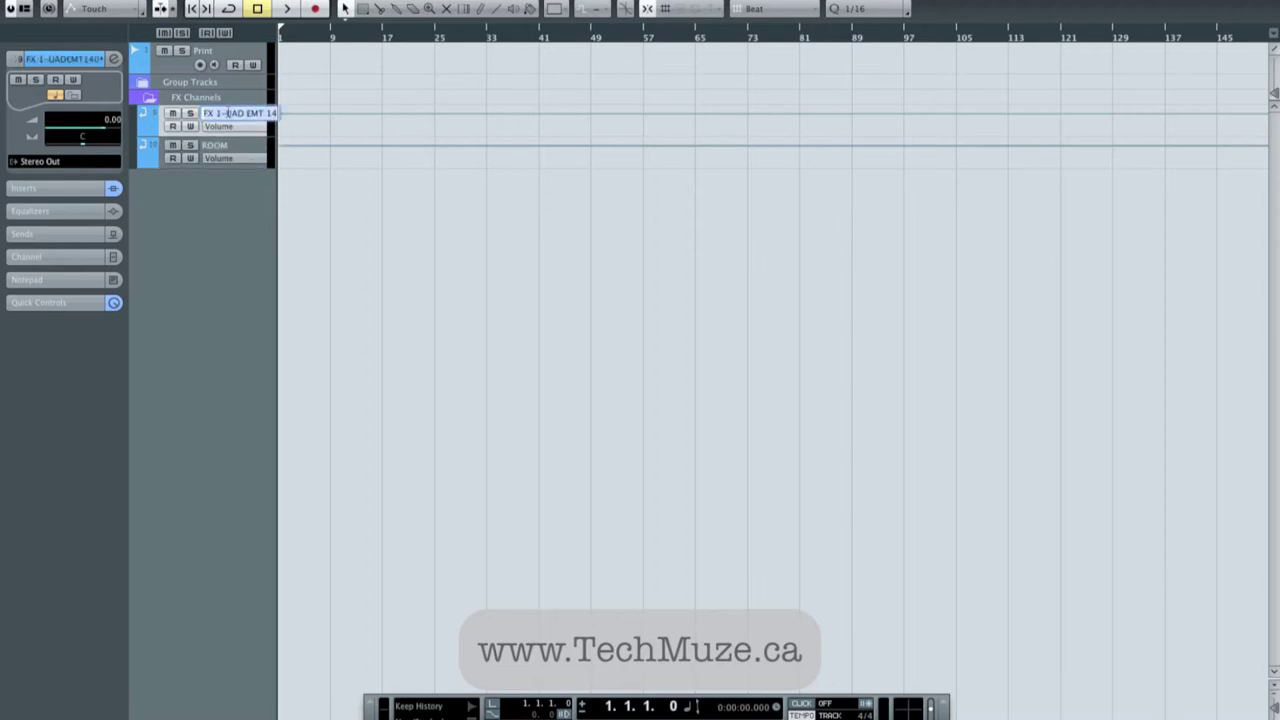
pyautogui.write('PLATE')
pyautogui.press('Return')
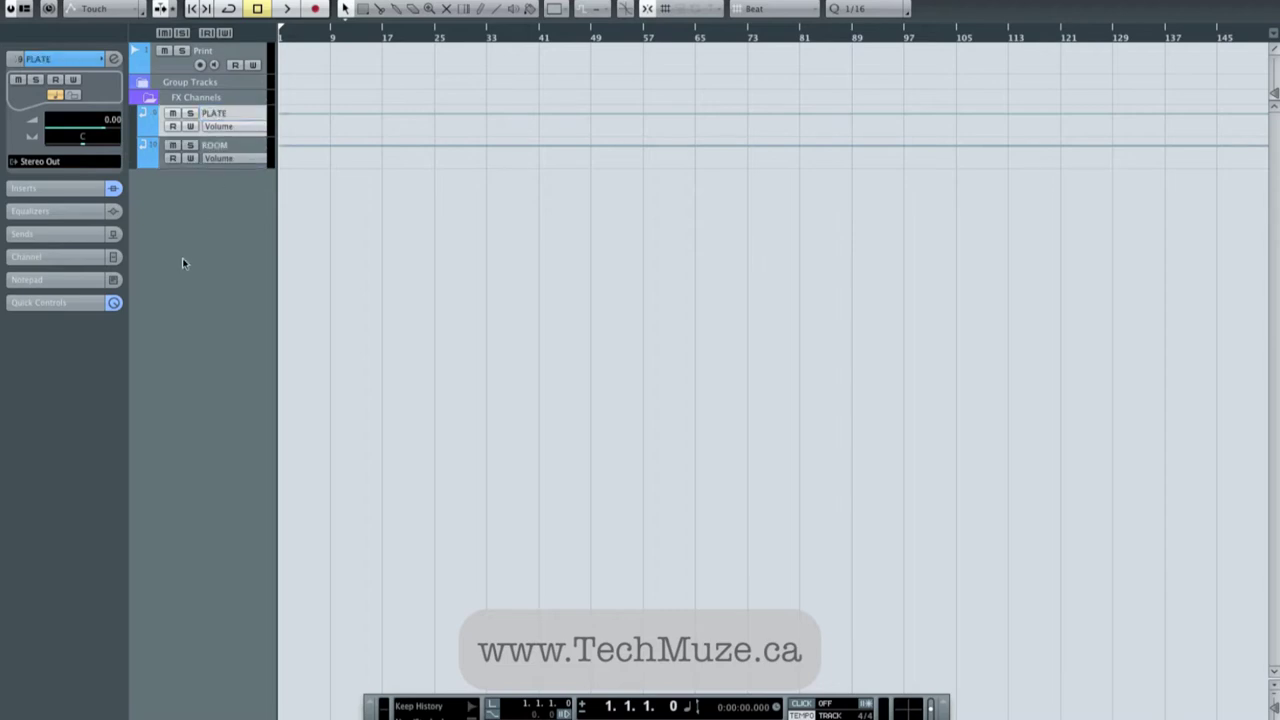
pyautogui.rightClick(182, 258)
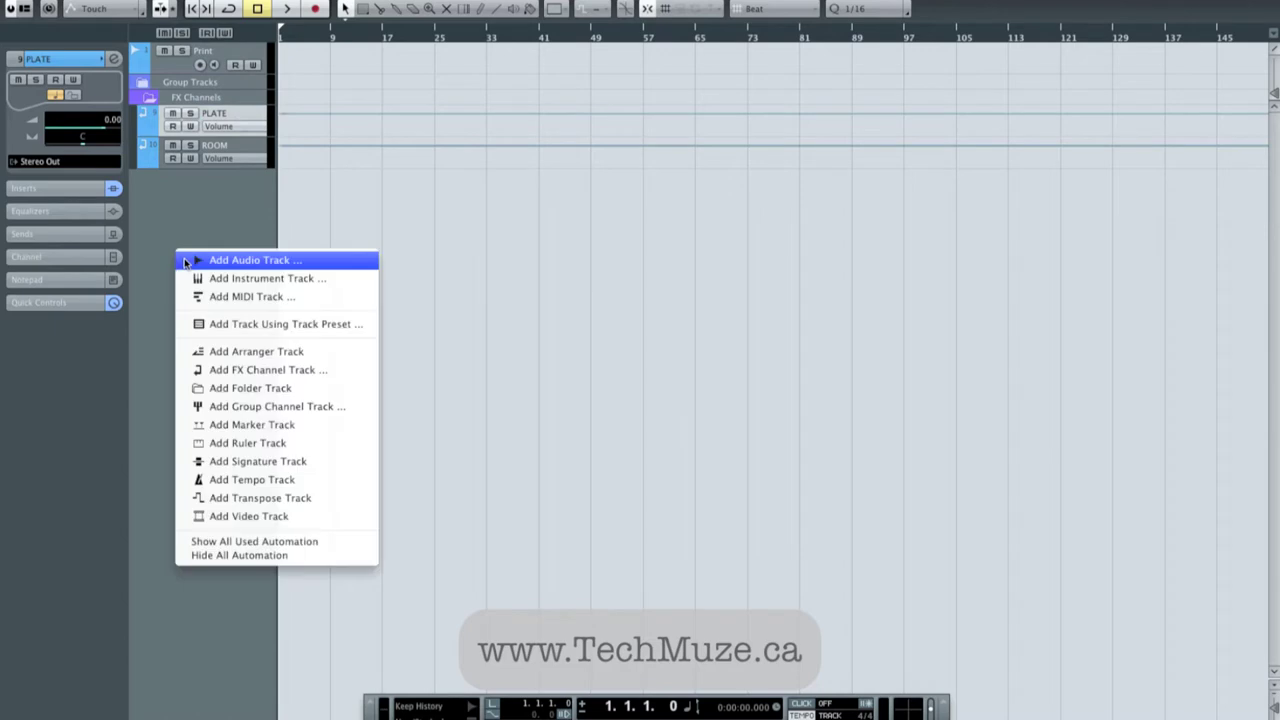
# - Add an FX channel track with SuperTap 2-Taps Stereo delay and center its plug-in window
pyautogui.click(258, 369)
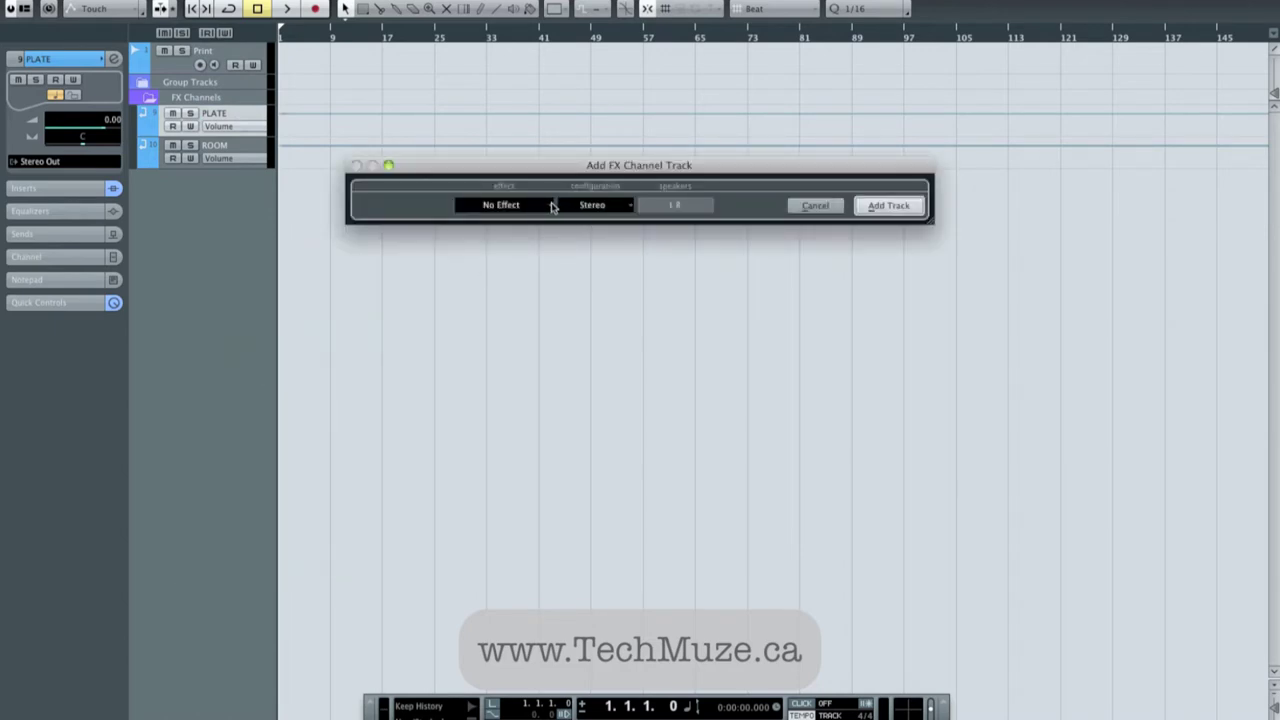
pyautogui.click(551, 205)
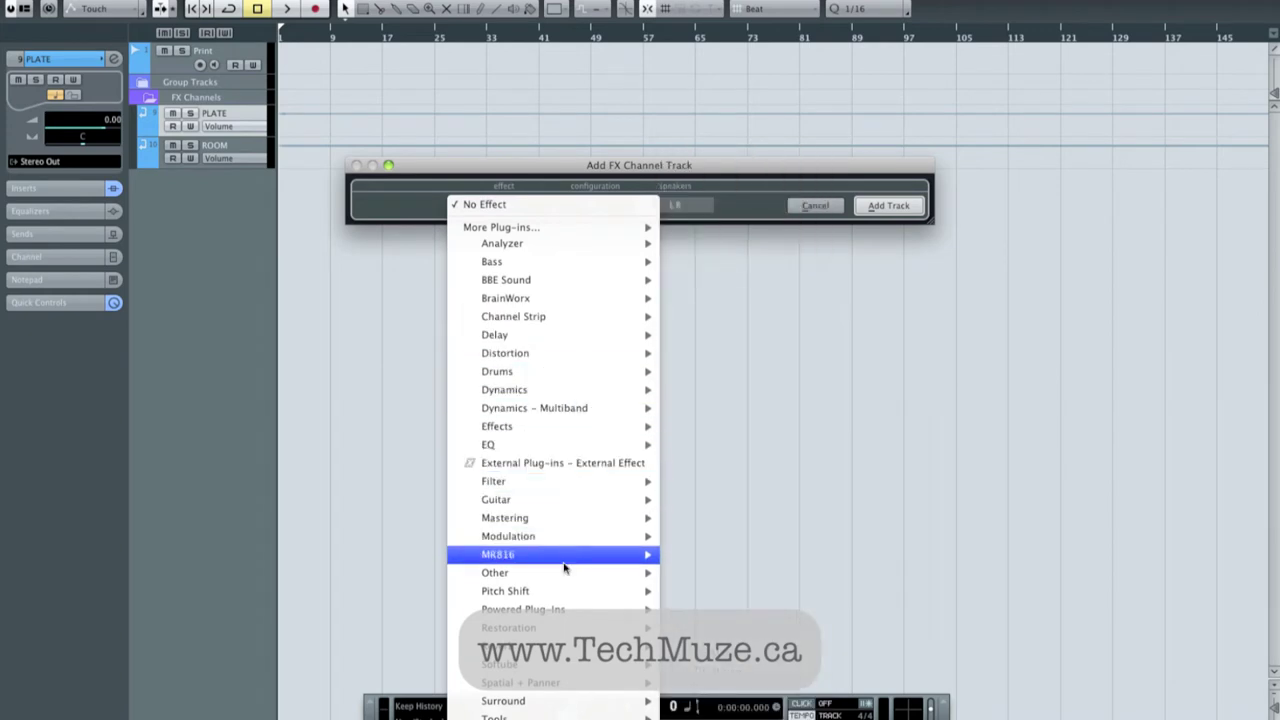
pyautogui.moveTo(574, 342)
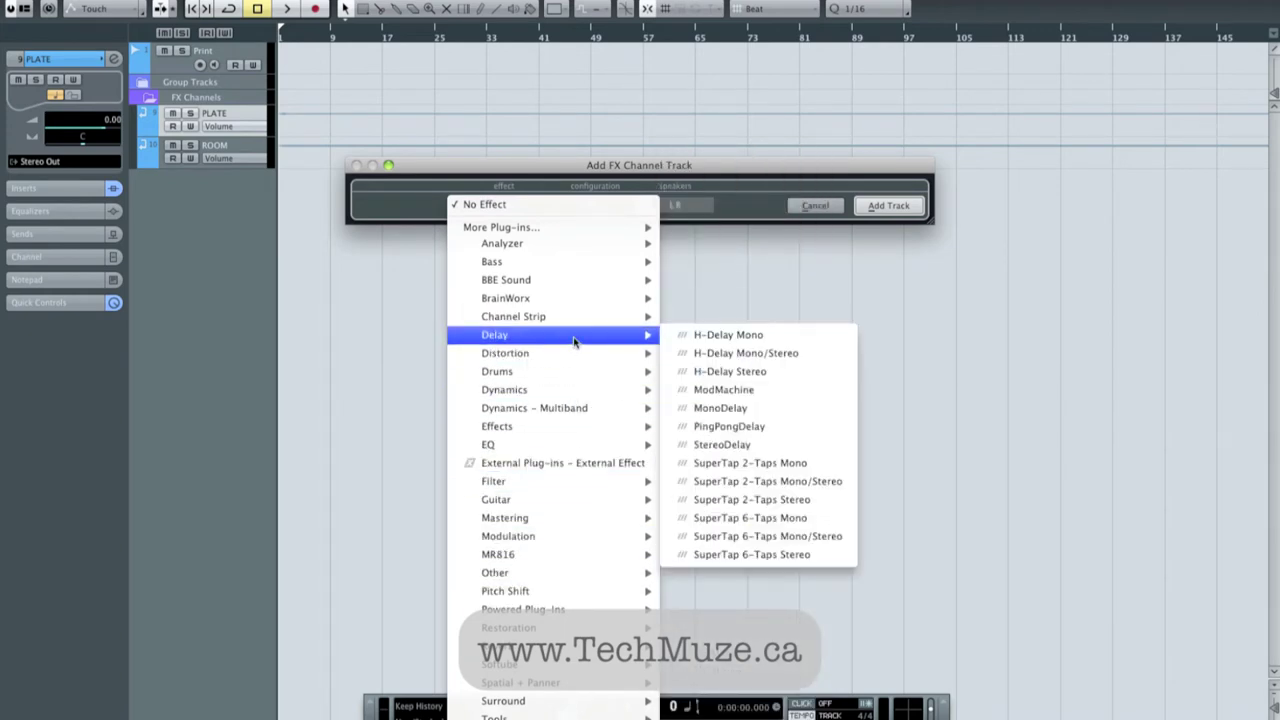
pyautogui.click(758, 503)
pyautogui.click(885, 208)
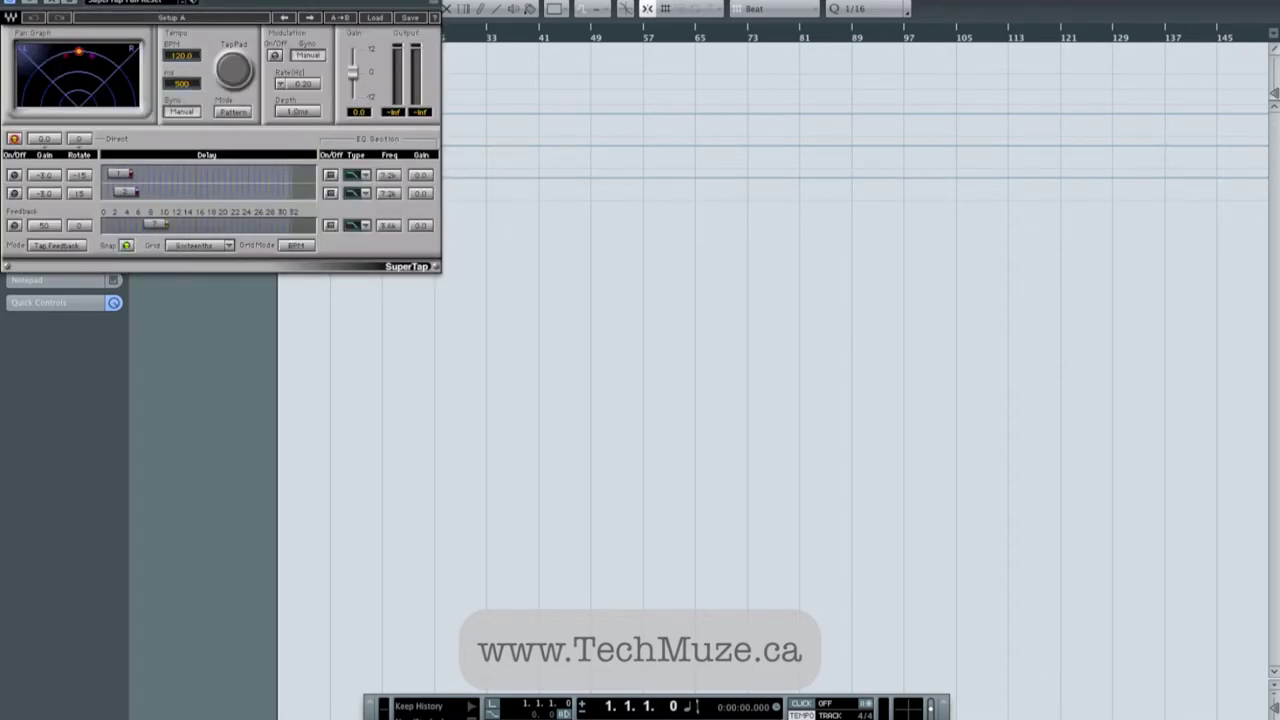
pyautogui.moveTo(206, 0); pyautogui.dragTo(660, 213)
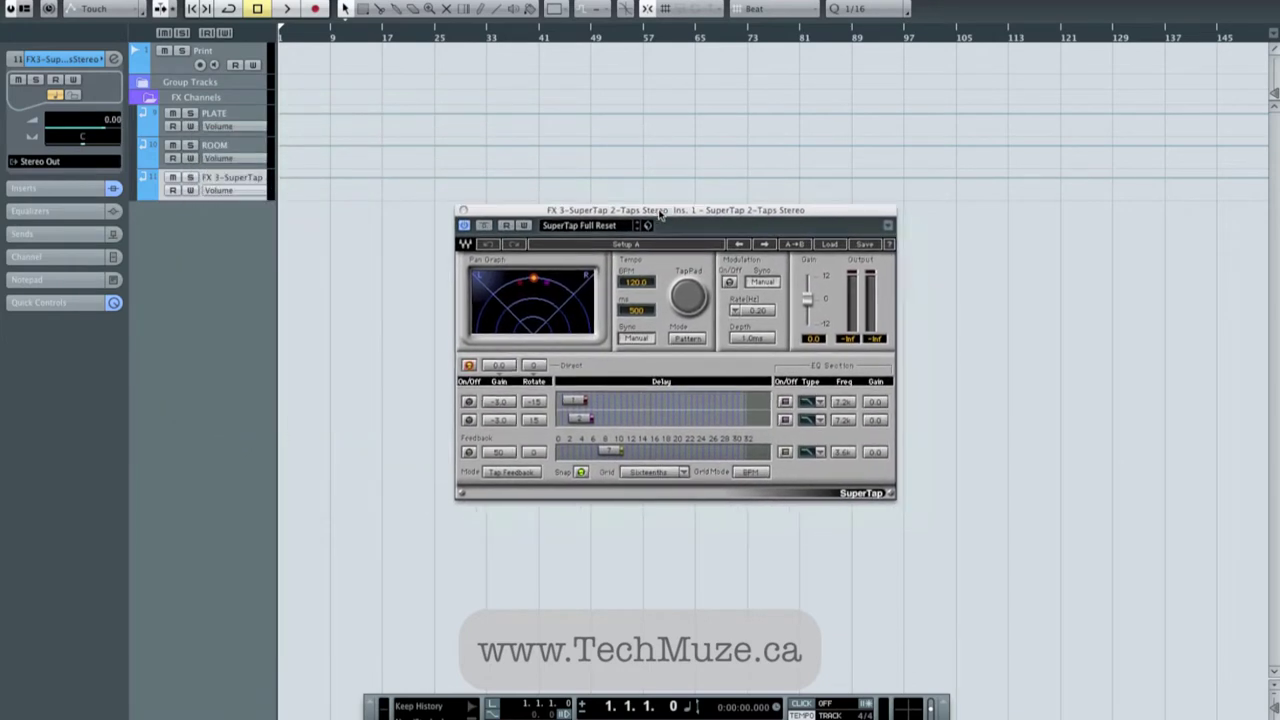
# - Select the first SuperTap delay tap, toggle it, and switch on the second tap
pyautogui.click(580, 400)
pyautogui.click(467, 403)
pyautogui.click(468, 420)
# - Try the Free, Quarters and Eighths grids, return to Sixteenths, and close the SuperTap window
pyautogui.click(640, 478)
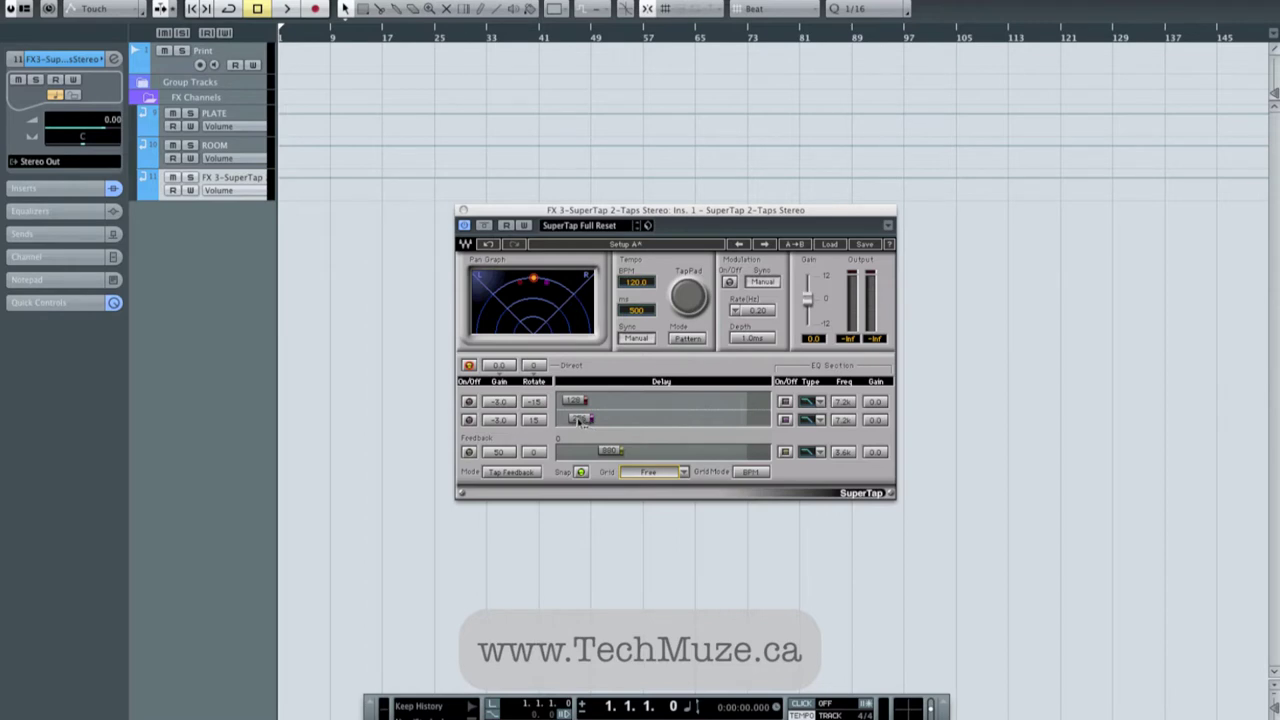
pyautogui.click(651, 476)
pyautogui.click(650, 474)
pyautogui.click(650, 474)
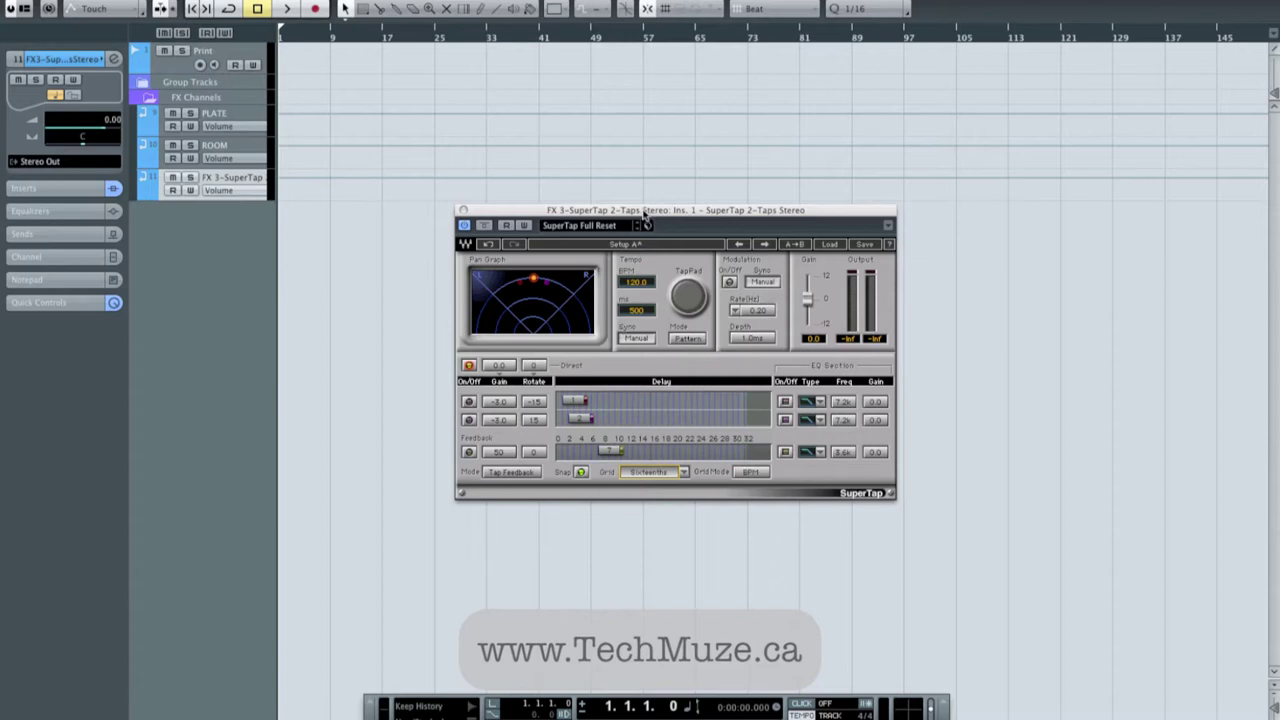
pyautogui.click(463, 210)
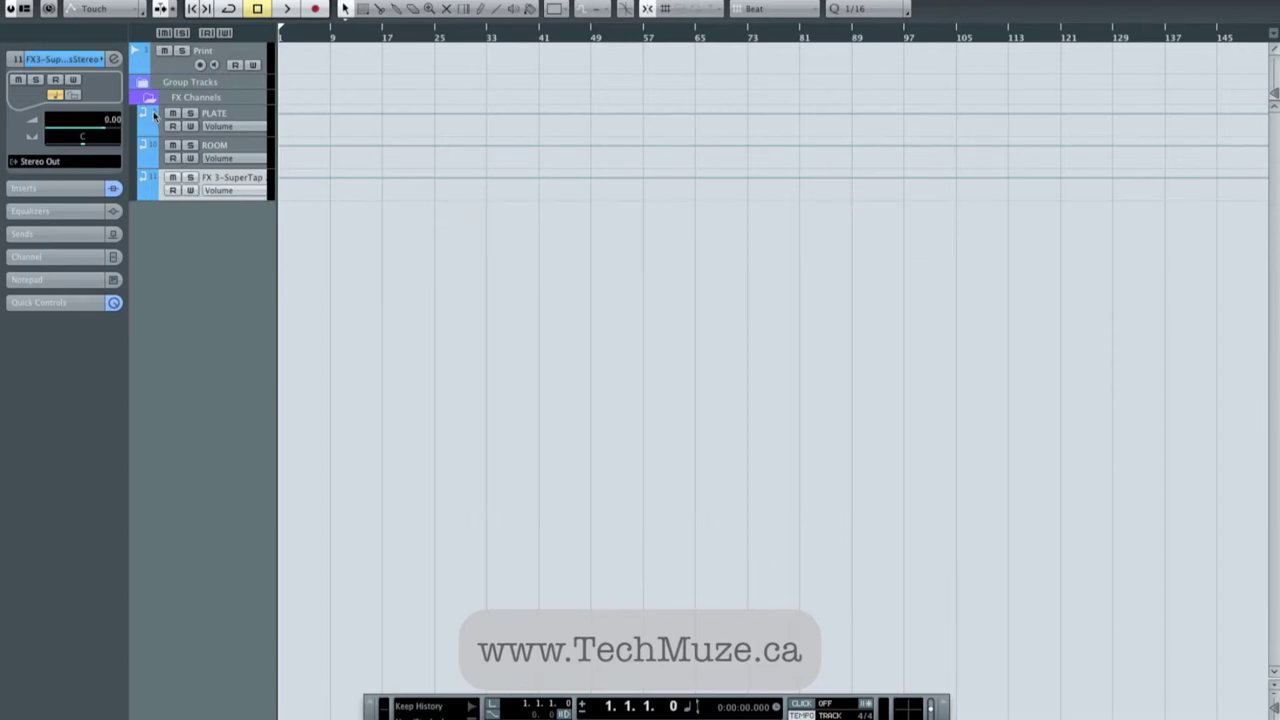
# - Expand the Group Tracks folder, collapse FX Channels, and solo the ALL VOX group track
pyautogui.click(145, 90)
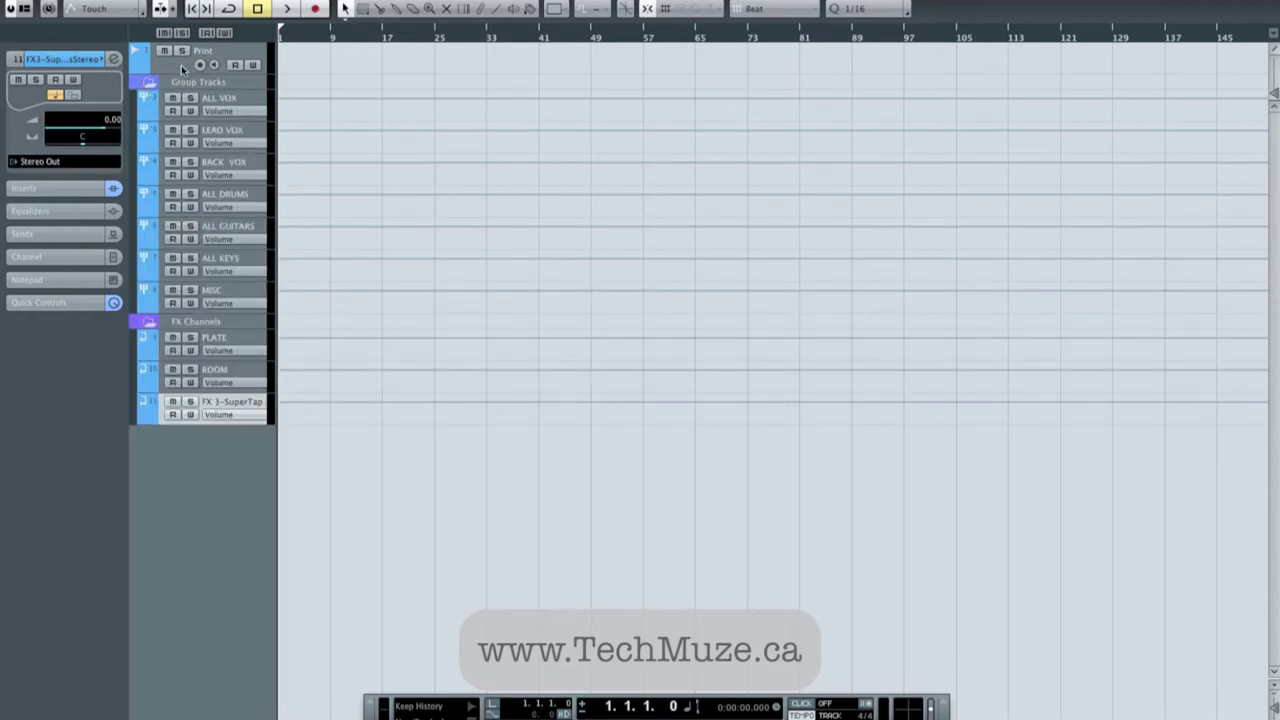
pyautogui.click(181, 67)
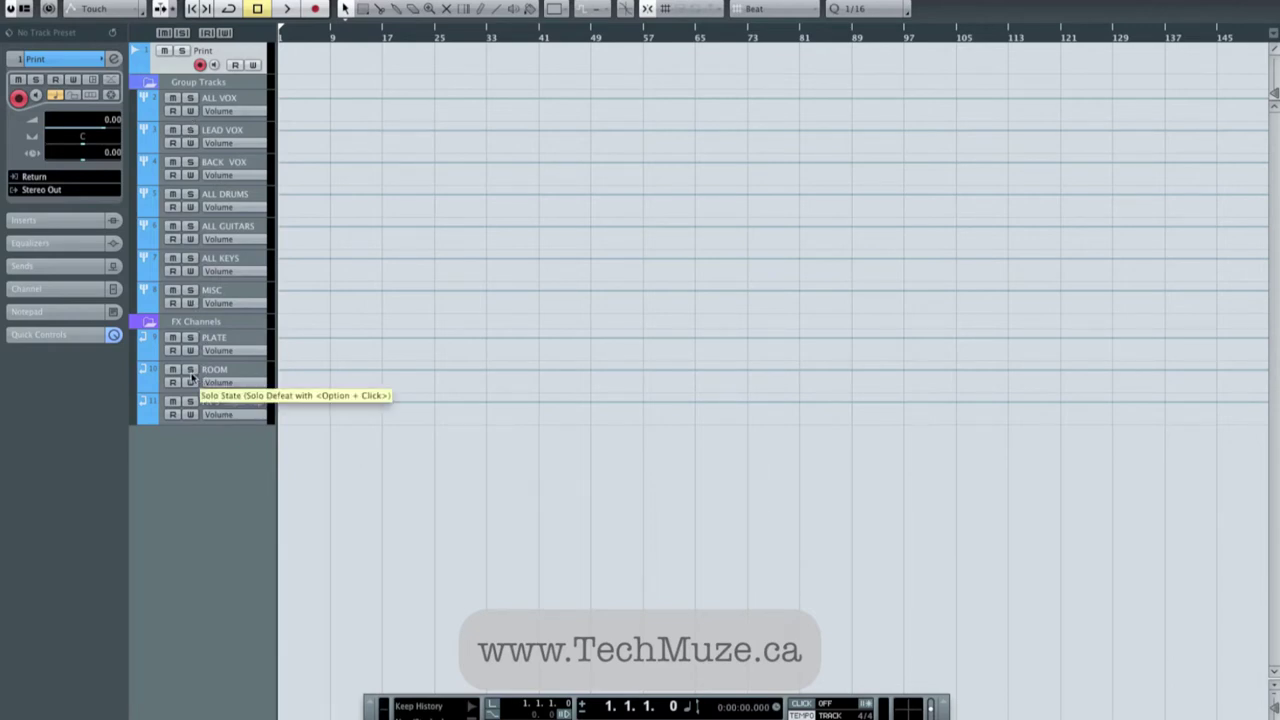
pyautogui.click(151, 322)
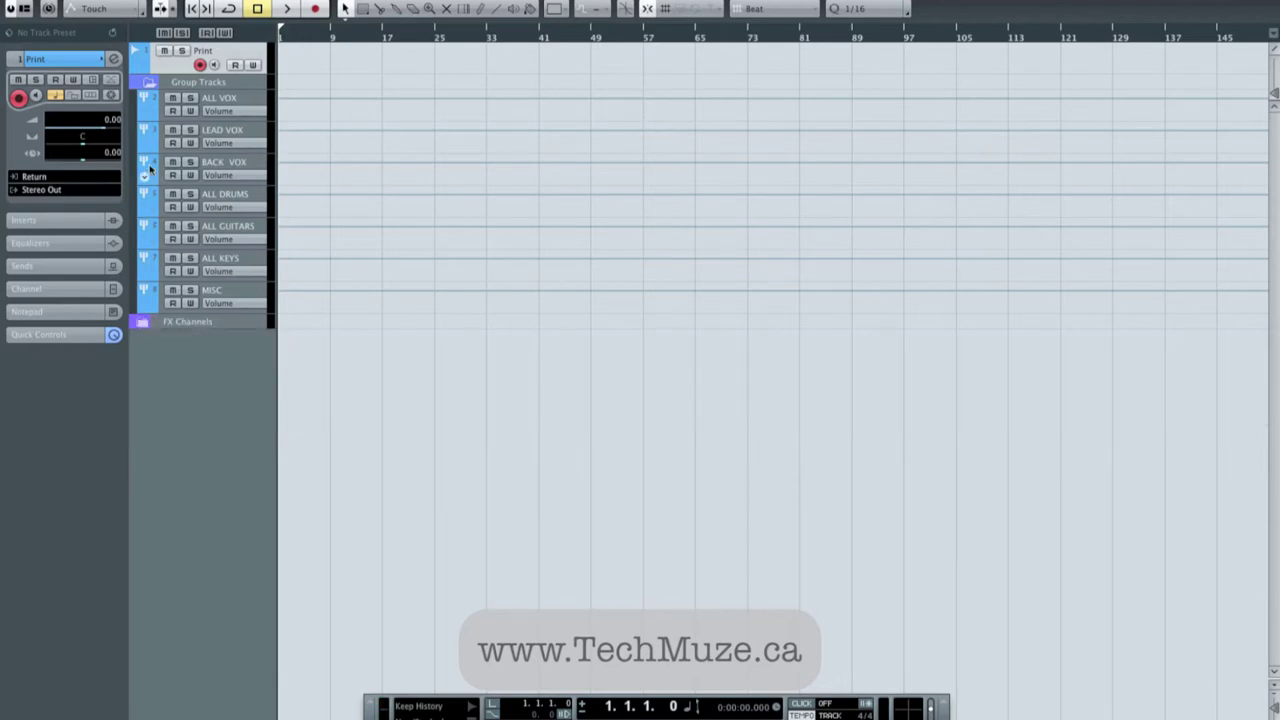
pyautogui.click(150, 83)
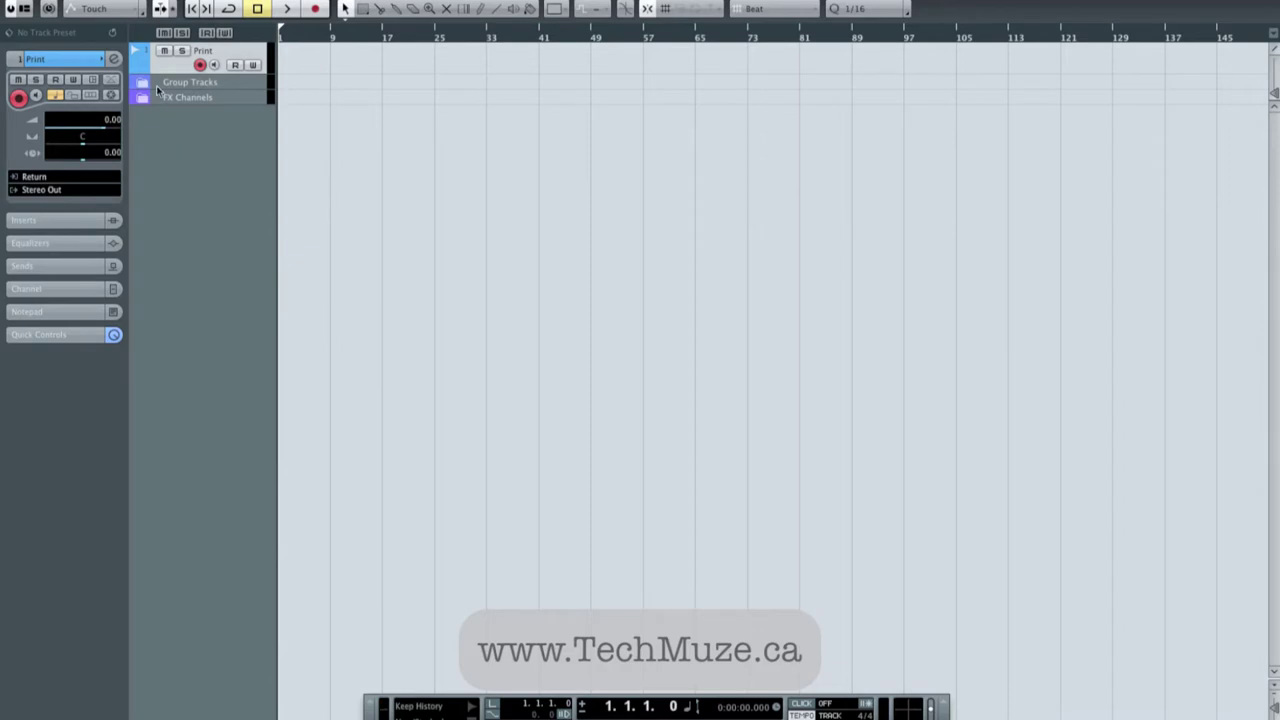
pyautogui.click(143, 88)
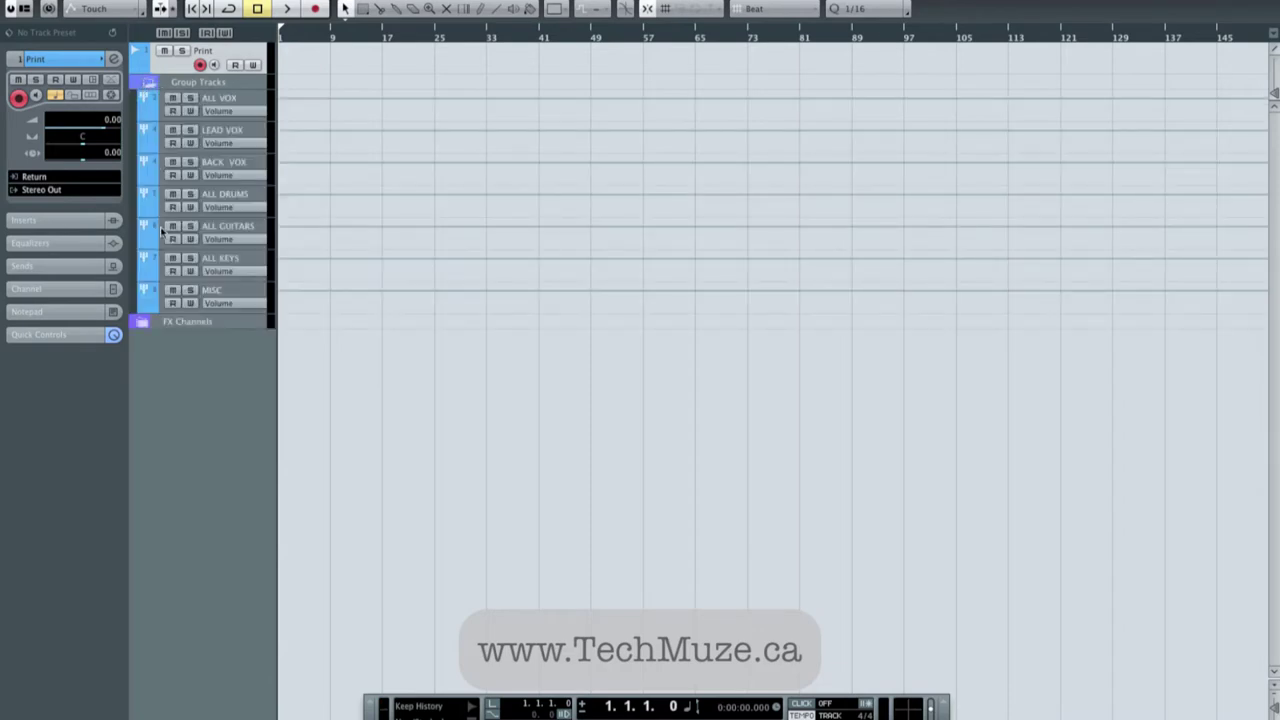
pyautogui.click(224, 100)
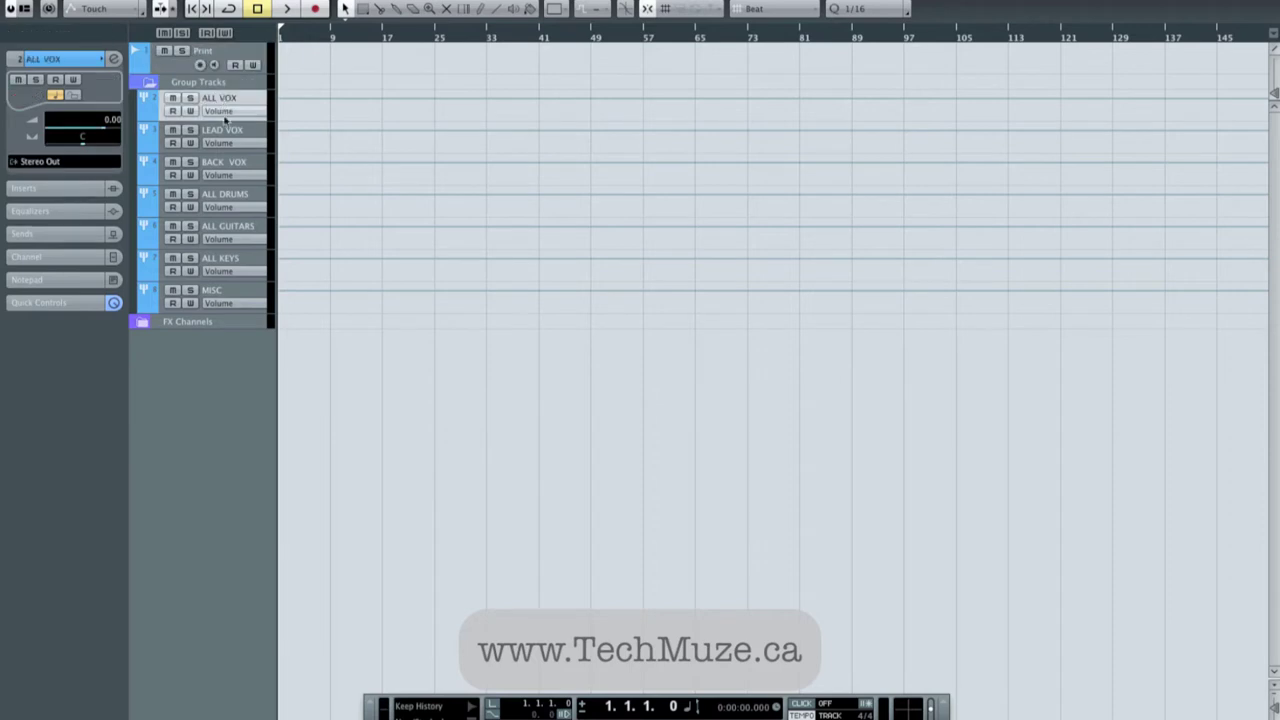
pyautogui.click(190, 98)
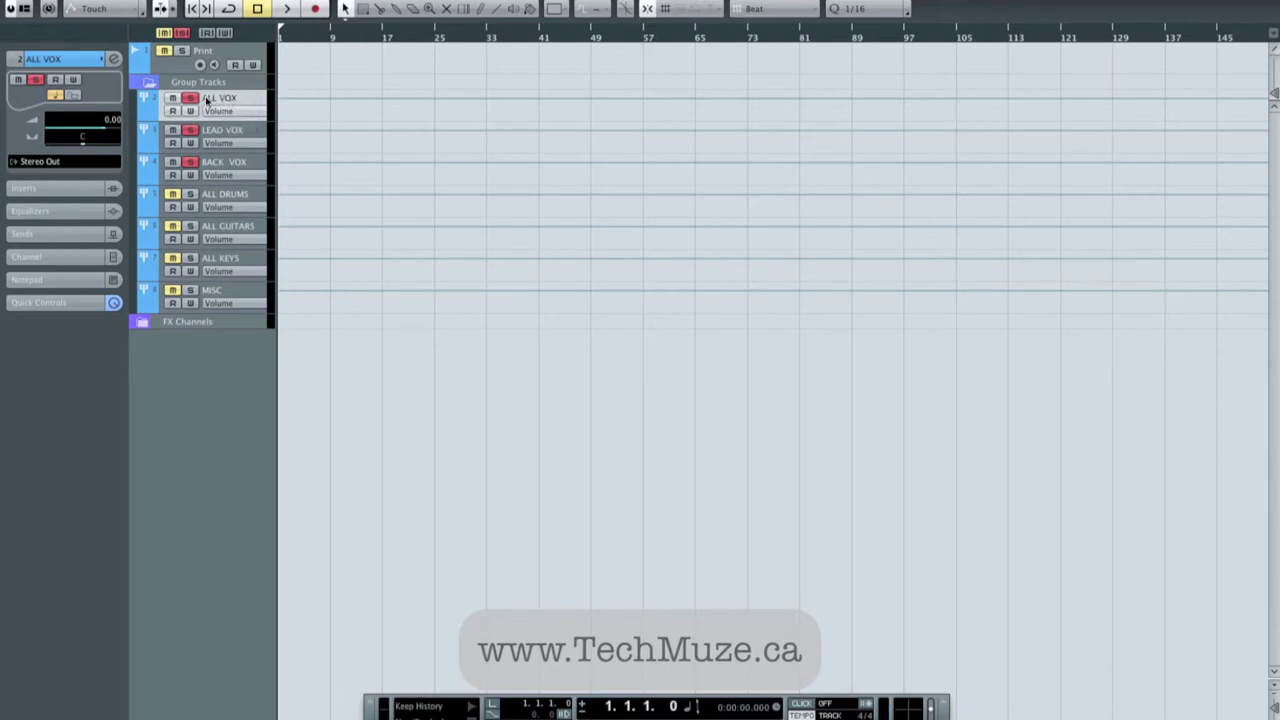
# - Route ALL VOX to Stem 1, clear its solo, and route ALL DRUMS to Stem 2
pyautogui.click(58, 163)
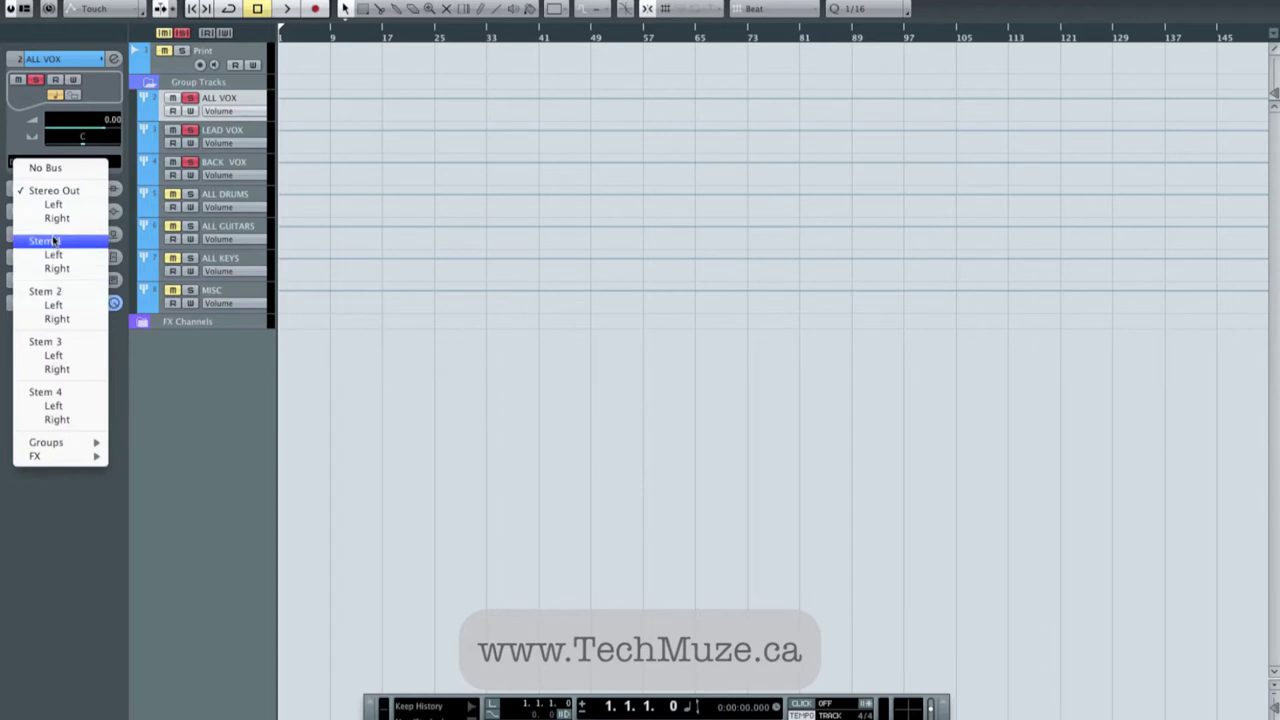
pyautogui.click(55, 241)
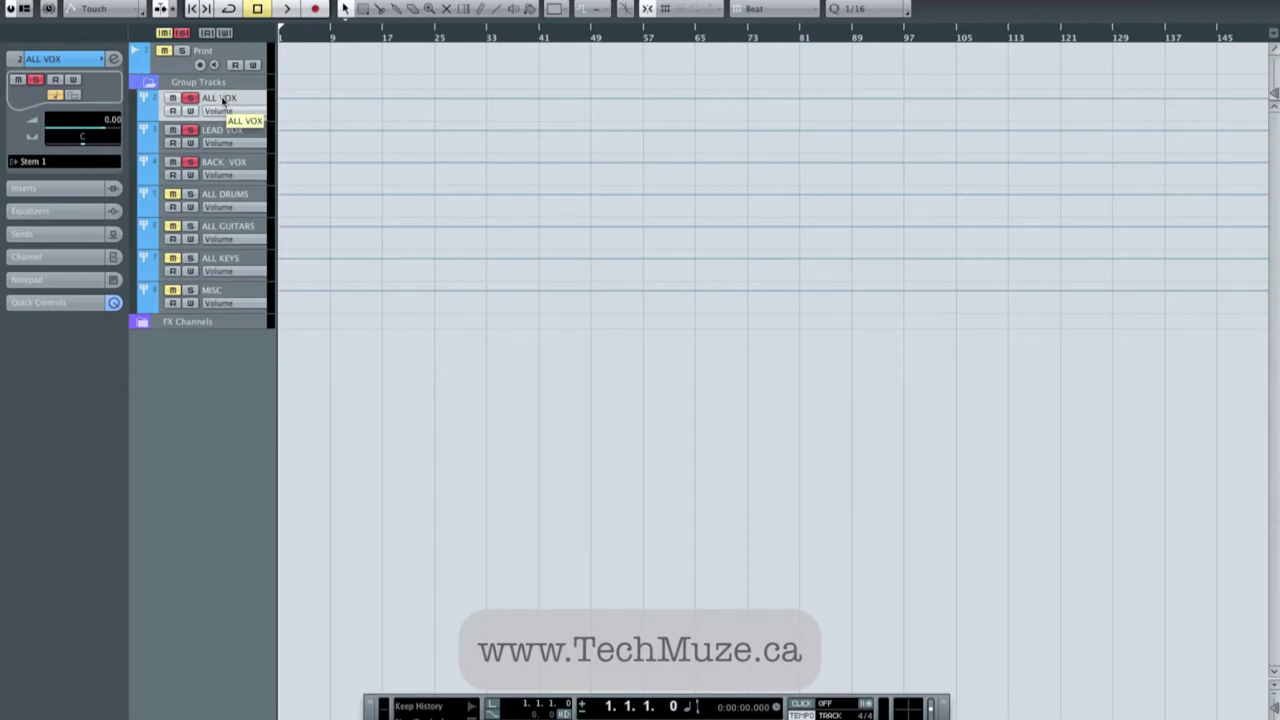
pyautogui.click(190, 98)
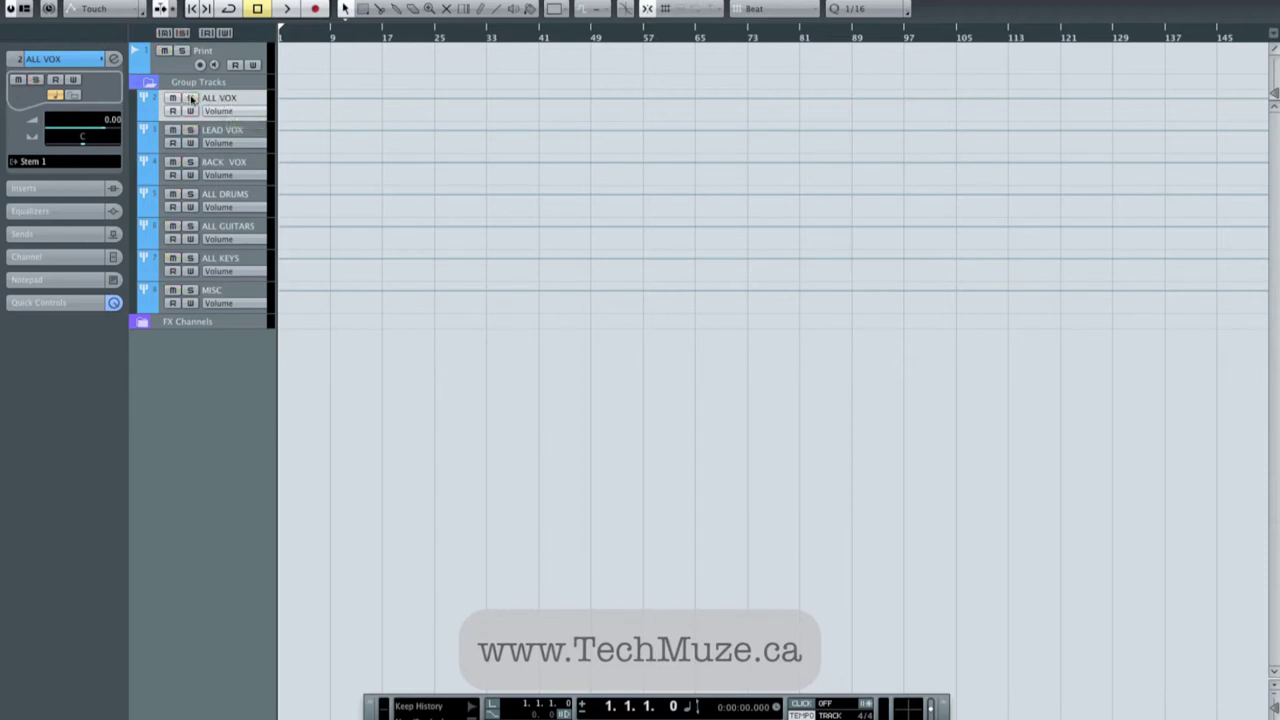
pyautogui.click(219, 195)
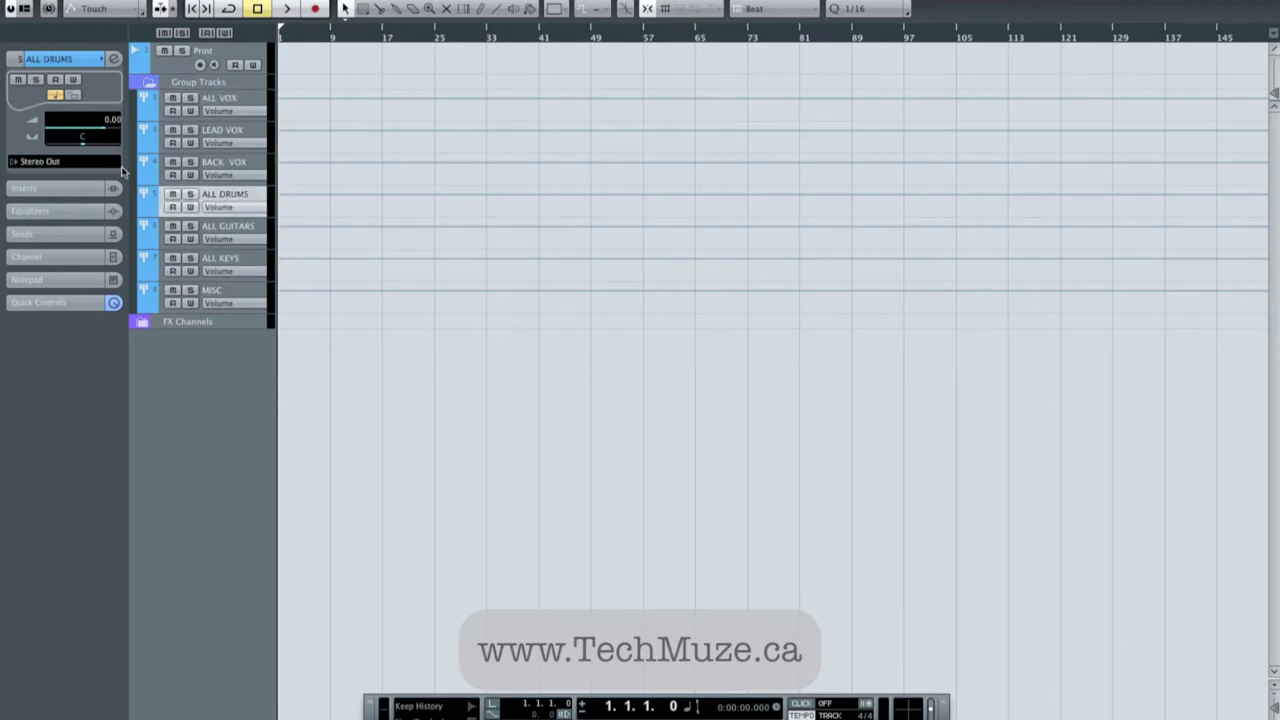
pyautogui.click(74, 163)
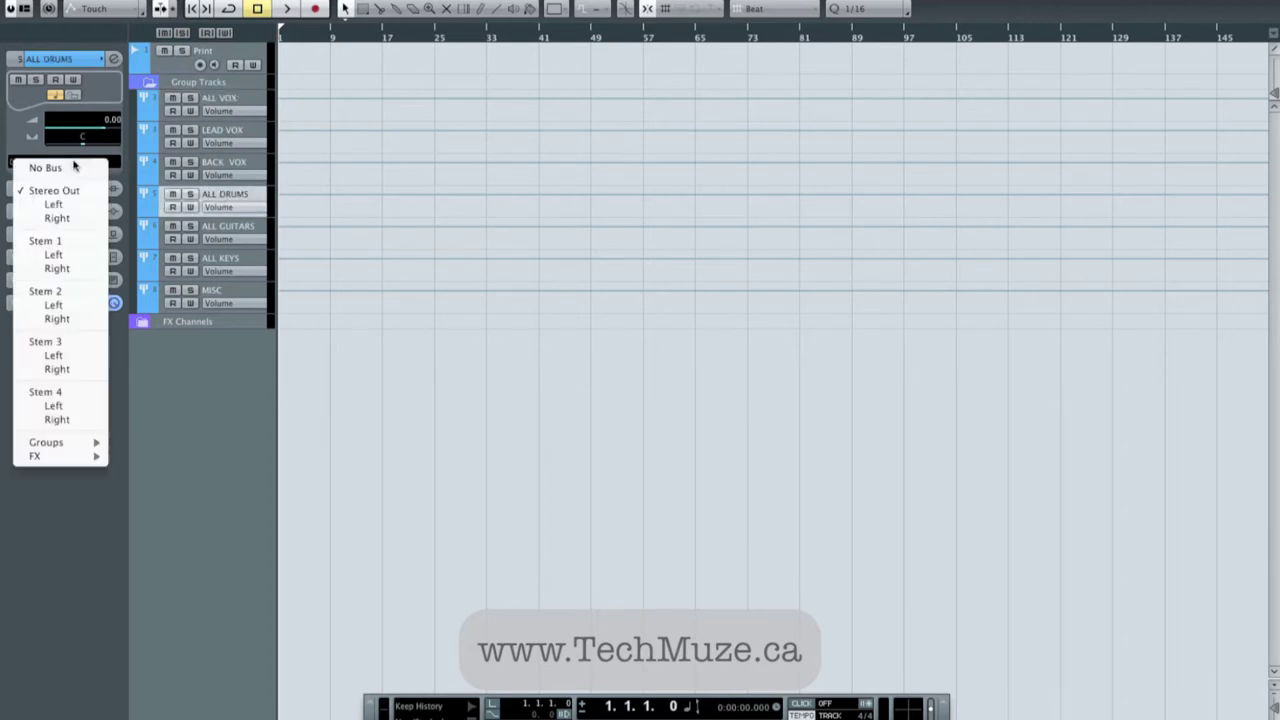
pyautogui.click(76, 291)
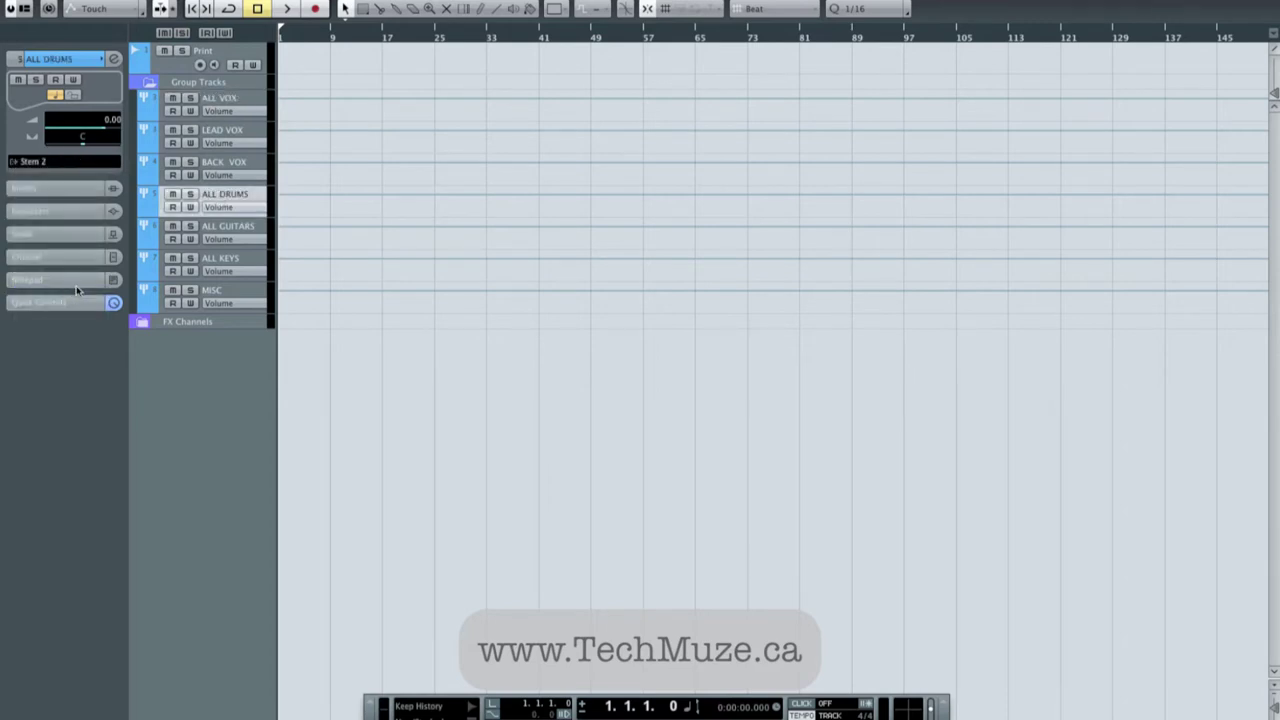
# - Route ALL GUITARS to Stem 3, and both ALL KEYS and MISC to Stem 4
pyautogui.click(219, 234)
pyautogui.click(62, 162)
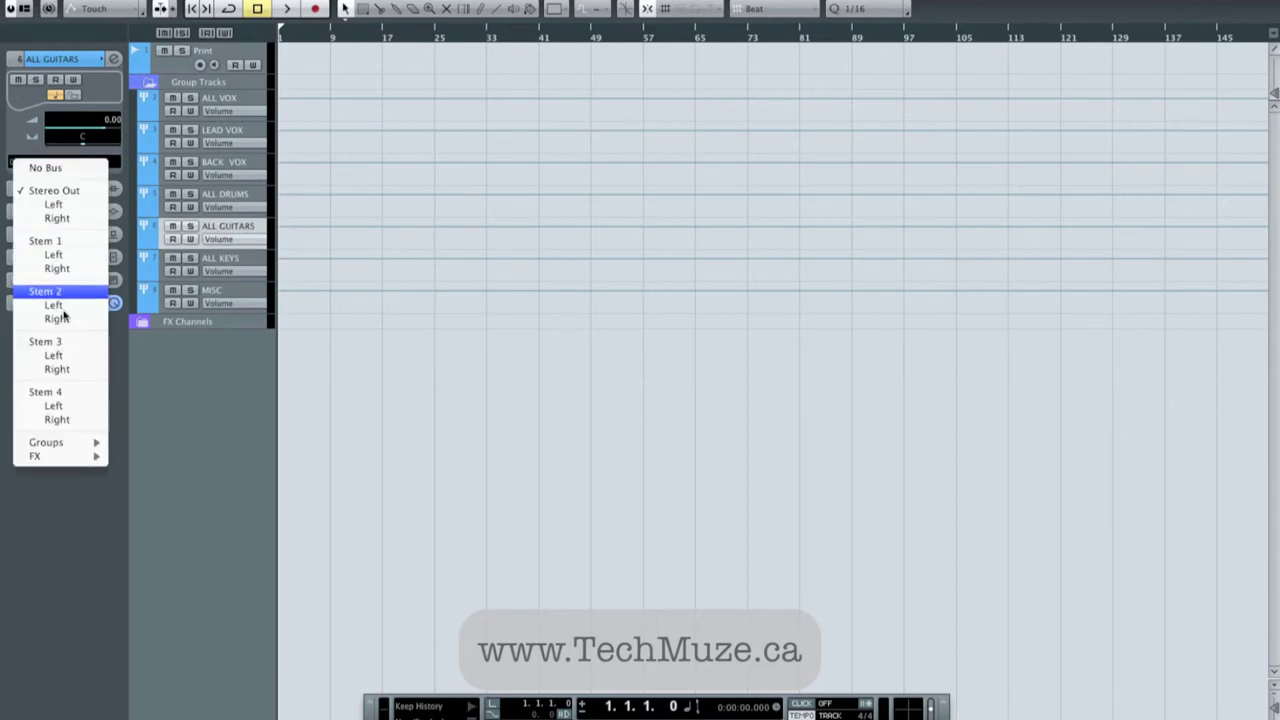
pyautogui.click(58, 343)
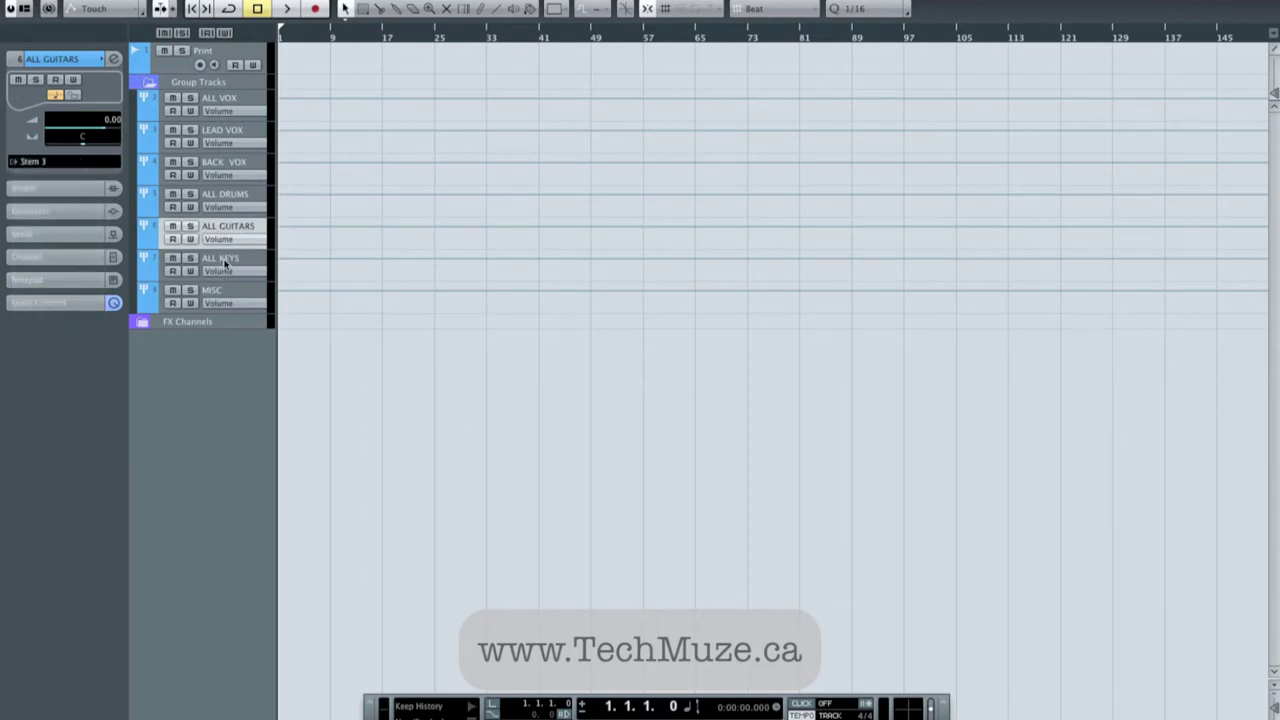
pyautogui.click(224, 263)
pyautogui.click(63, 162)
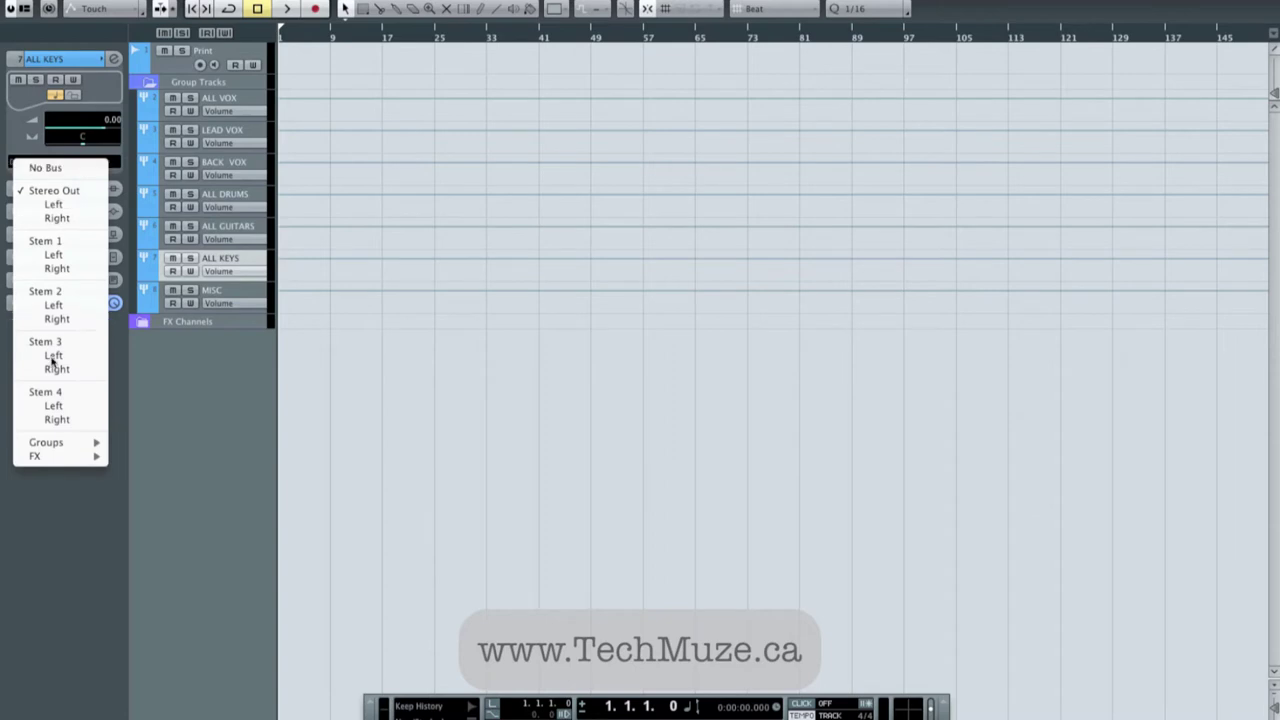
pyautogui.click(52, 392)
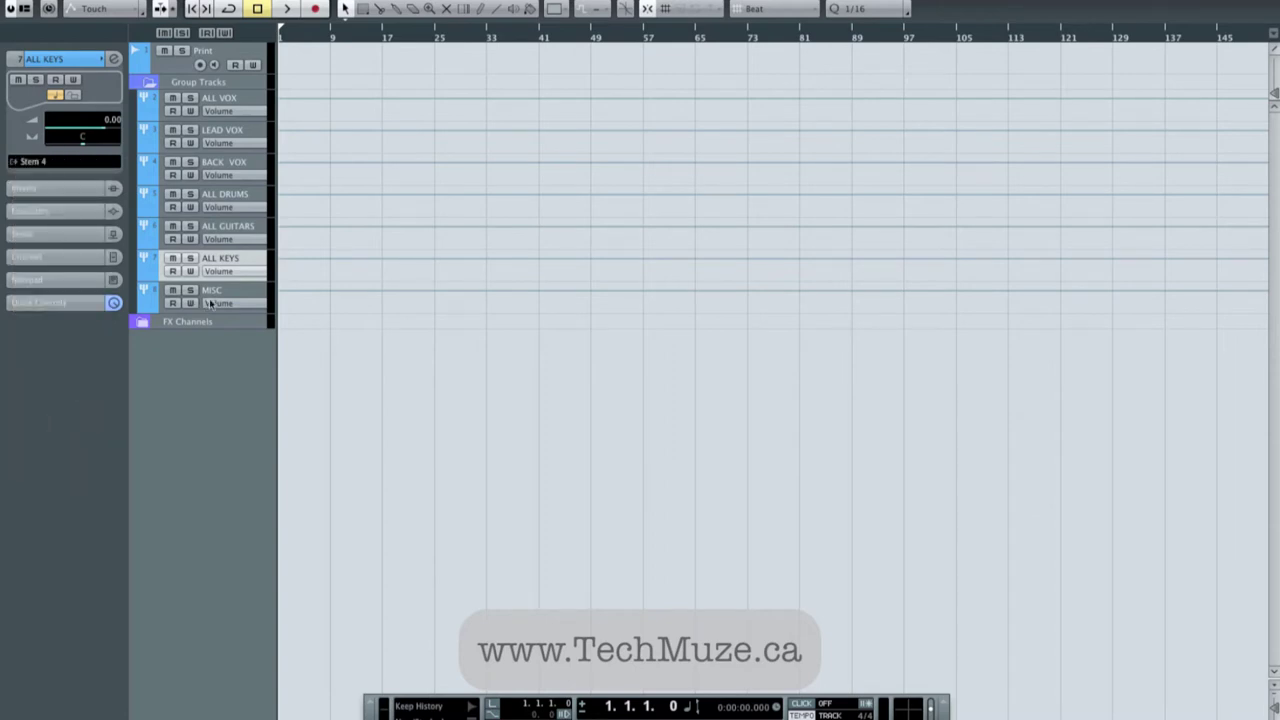
pyautogui.click(210, 303)
pyautogui.click(48, 166)
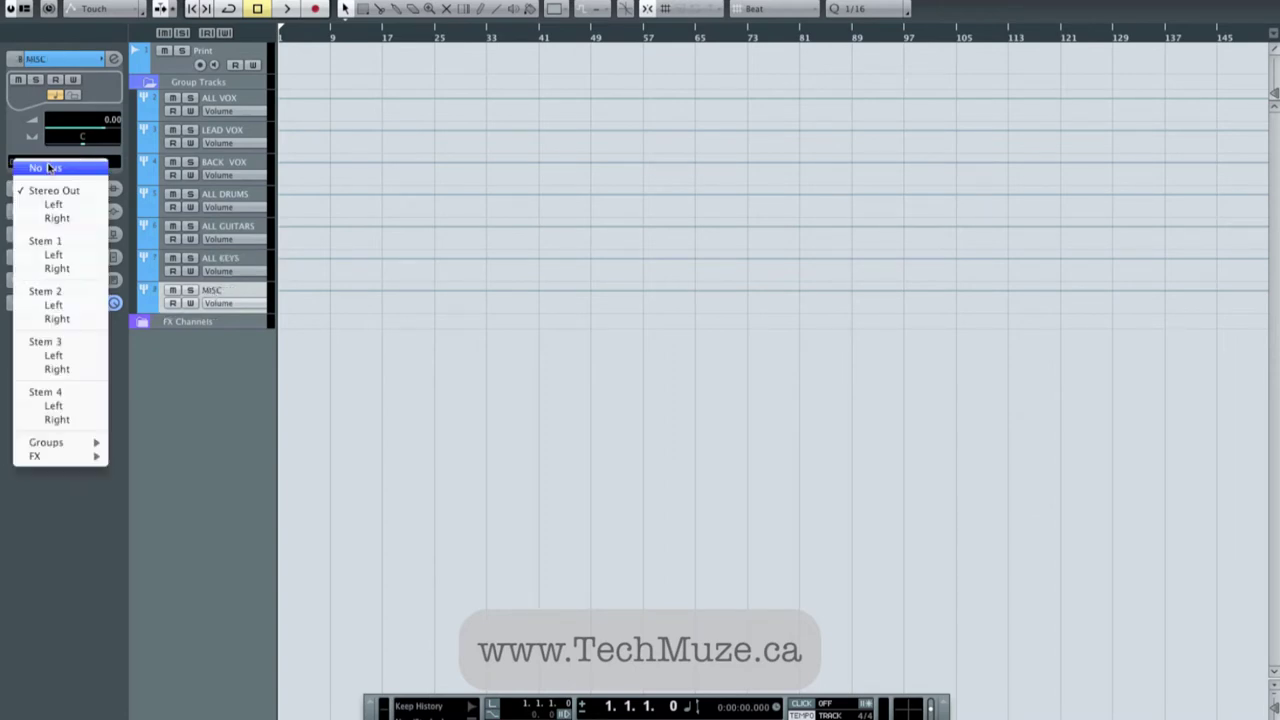
pyautogui.click(40, 393)
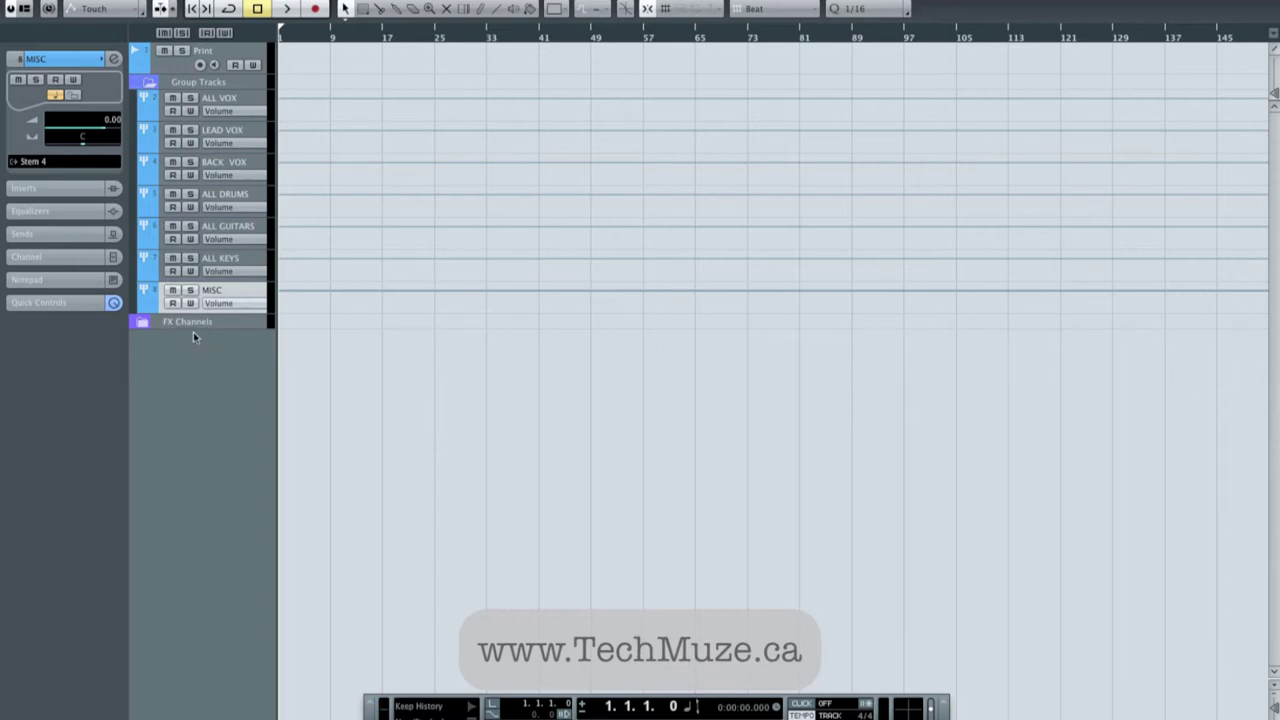
# - Expand FX Channels and set the PLATE, ROOM and FX 3-SuperTap outputs to Stem 4
pyautogui.click(142, 323)
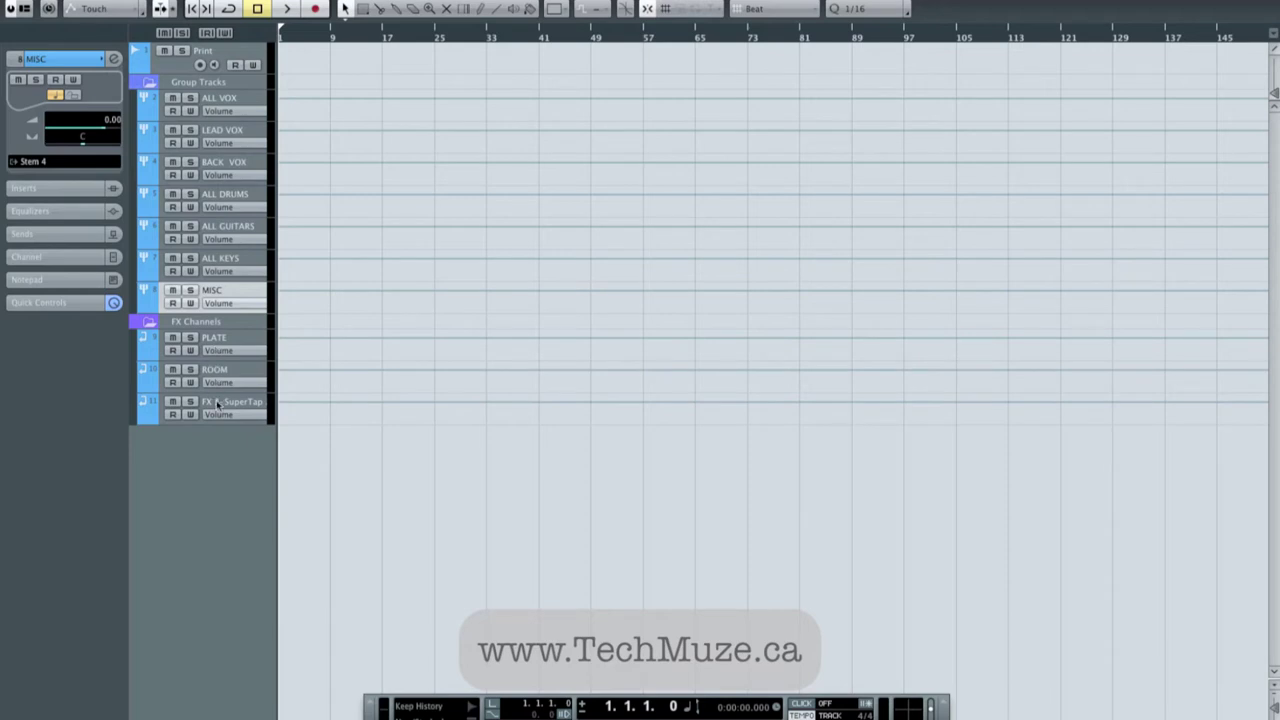
pyautogui.click(224, 340)
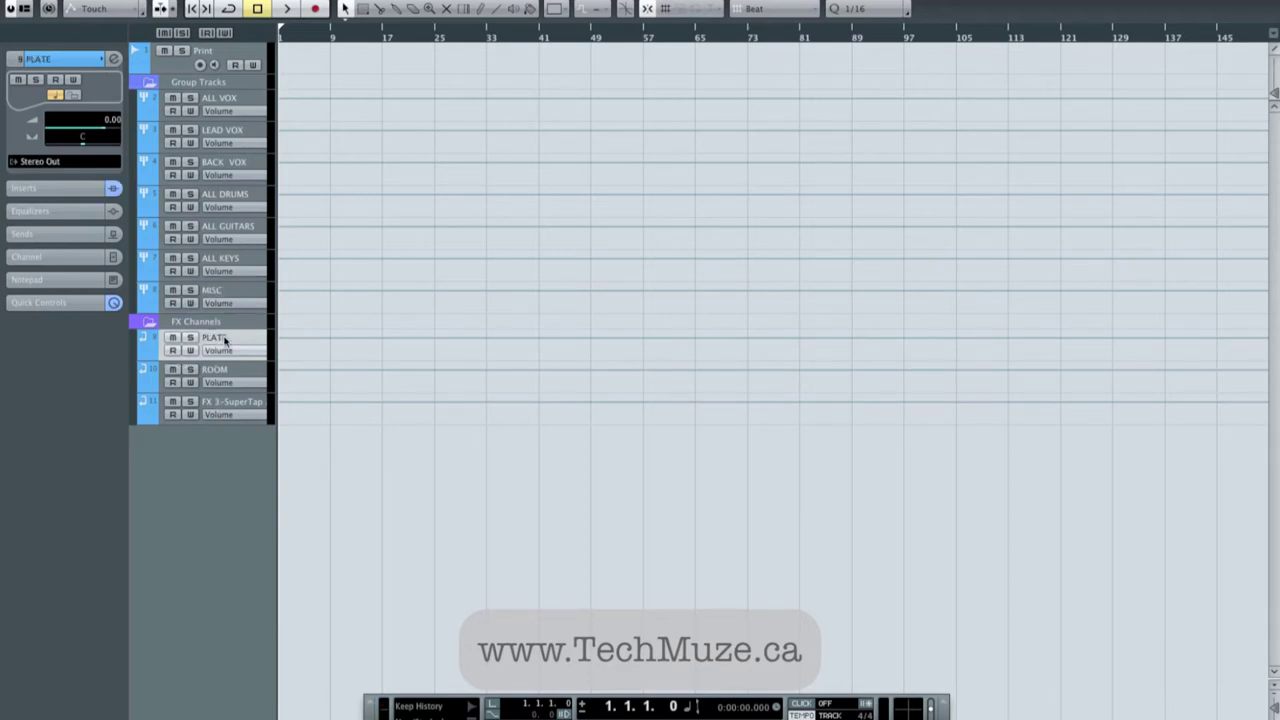
pyautogui.click(55, 163)
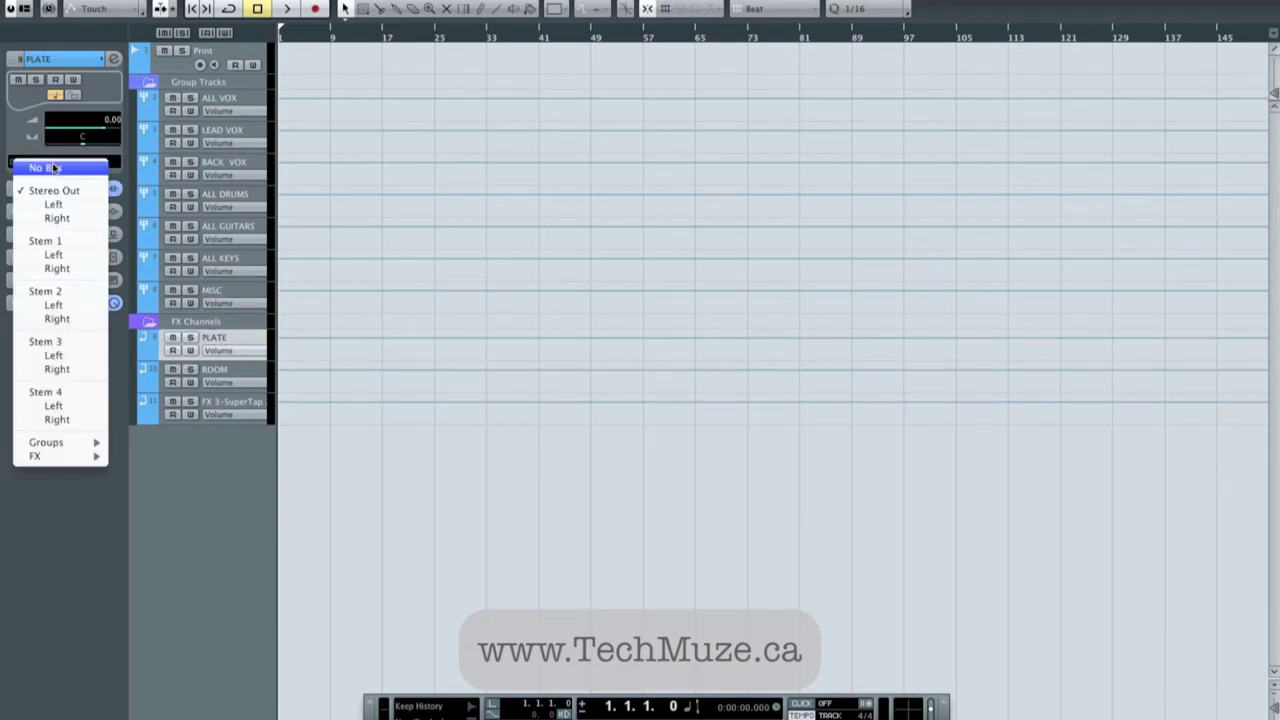
pyautogui.click(45, 395)
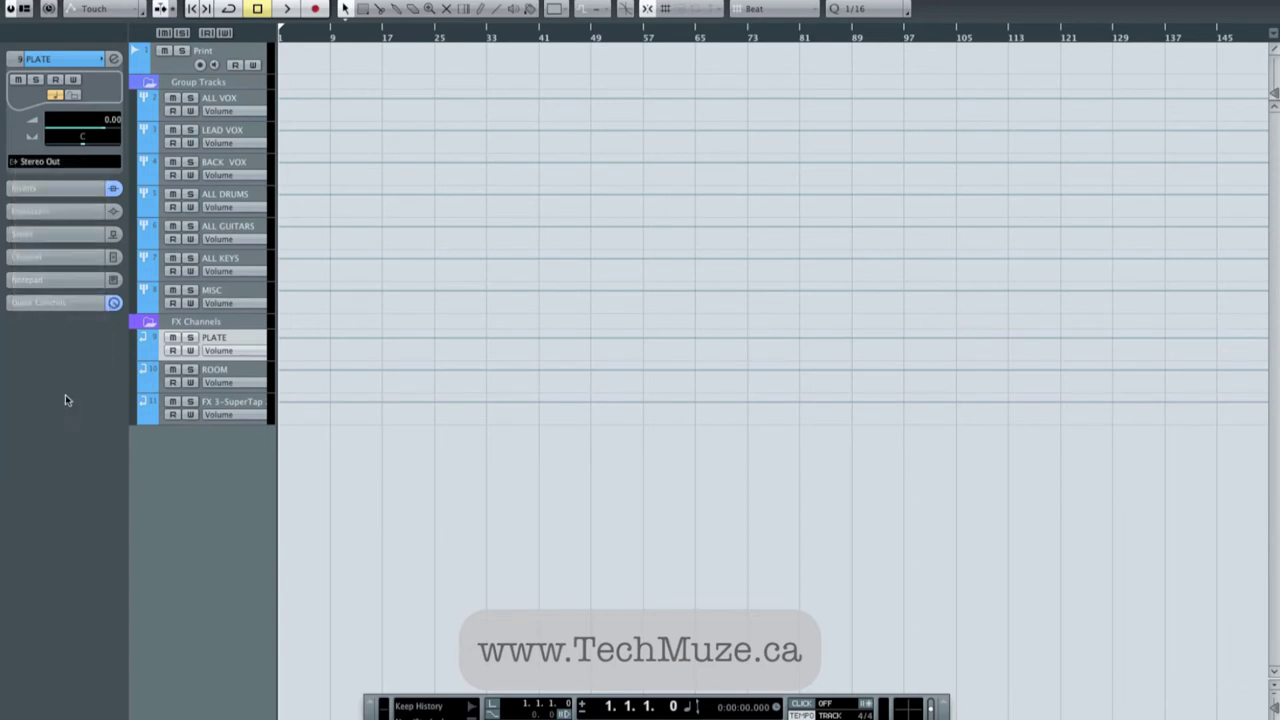
pyautogui.click(222, 372)
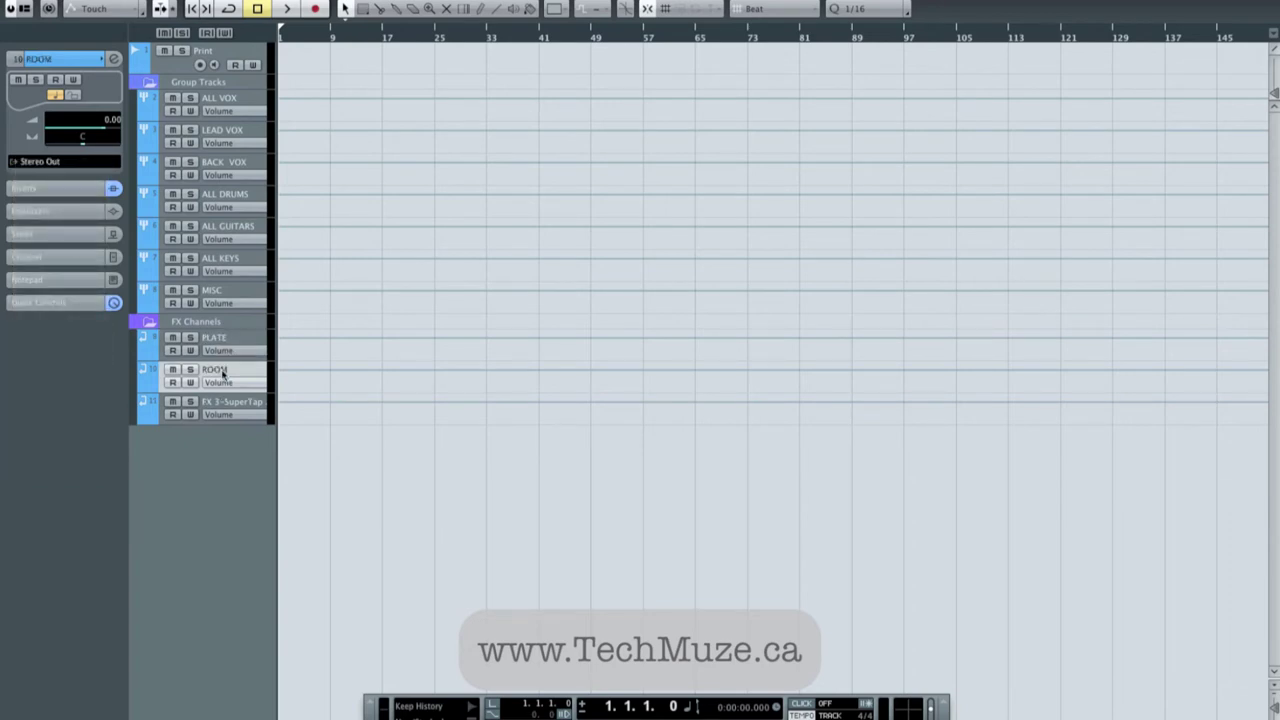
pyautogui.click(55, 163)
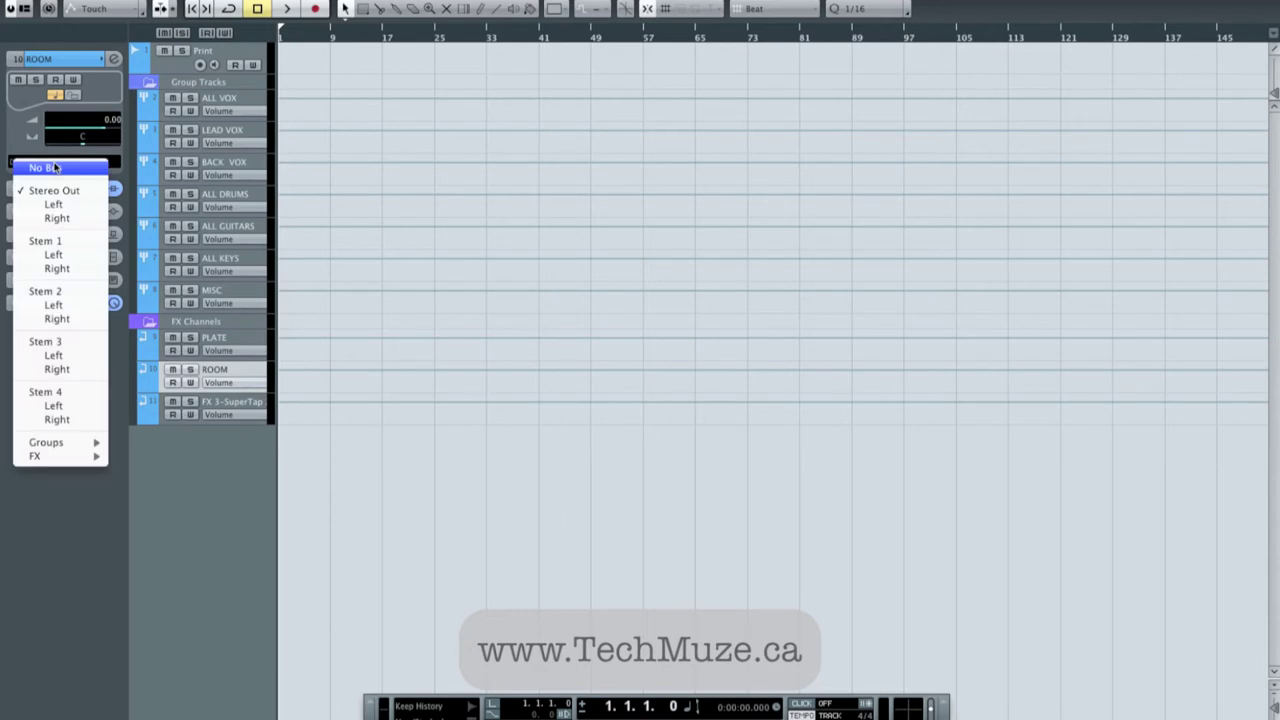
pyautogui.click(50, 392)
pyautogui.click(220, 406)
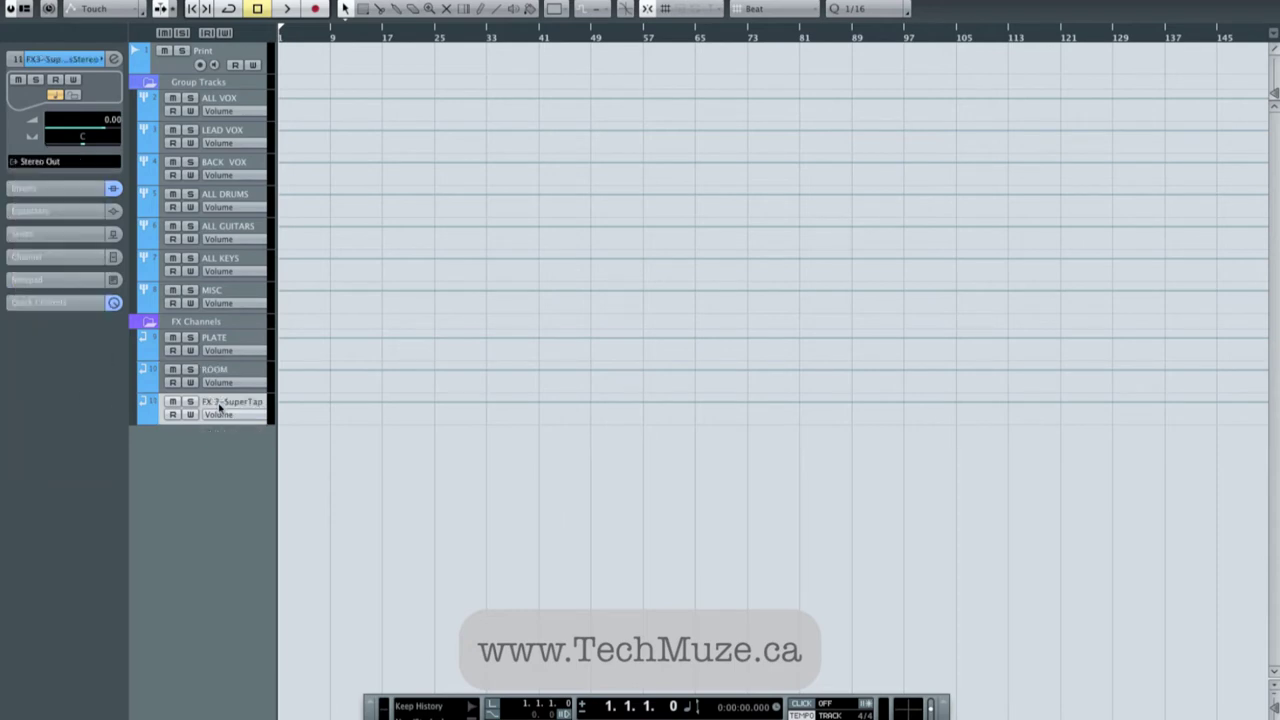
pyautogui.click(55, 164)
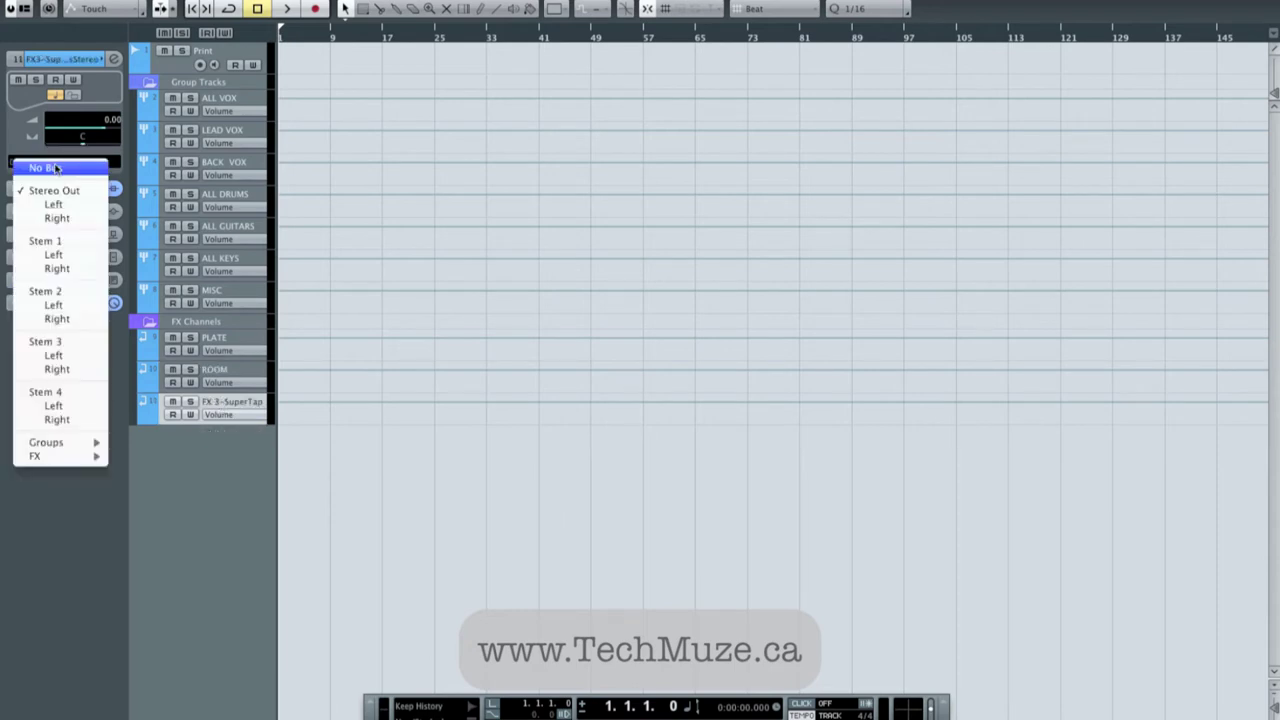
pyautogui.click(55, 393)
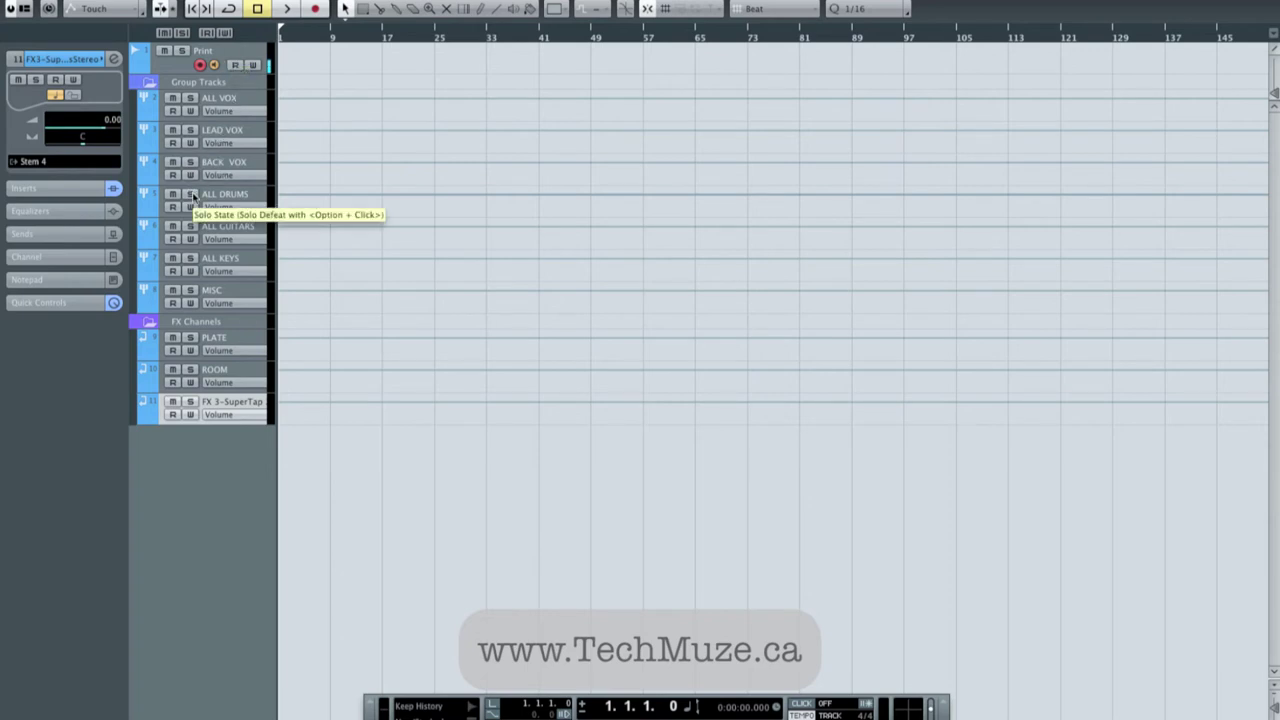
# - Solo the ALL DRUMS group track to hear it alone
pyautogui.click(192, 196)
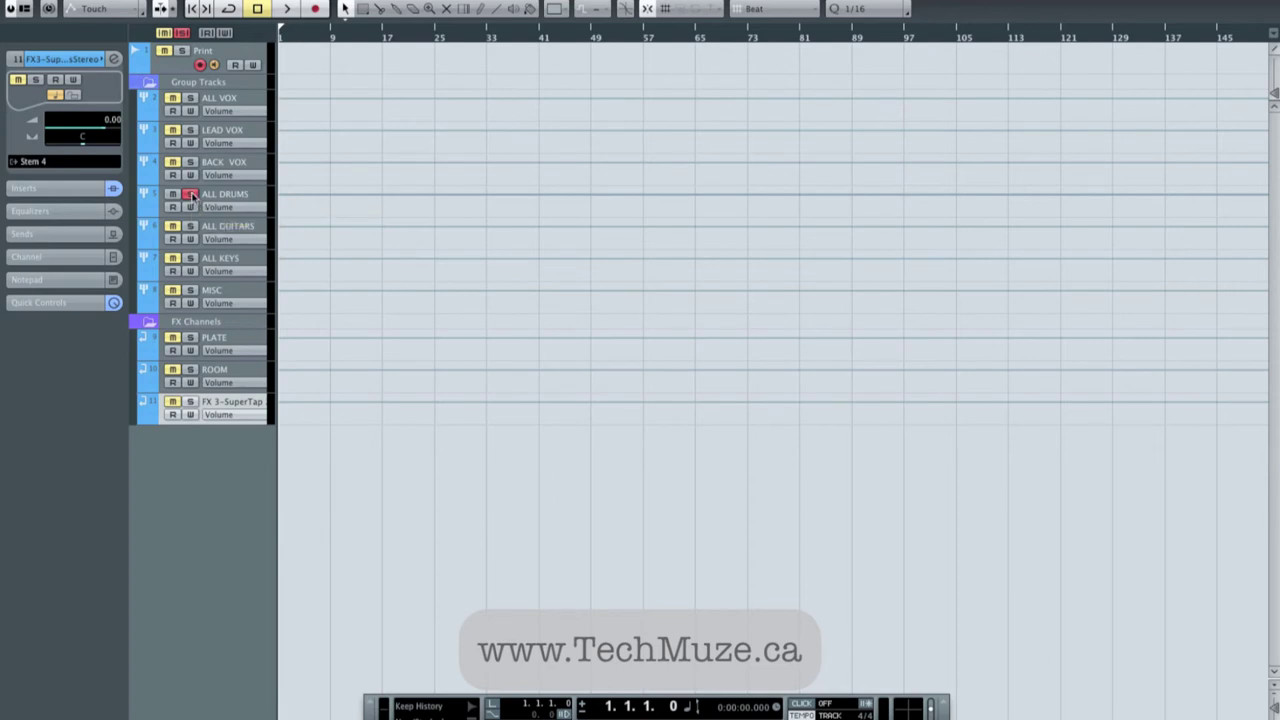
# - Unsolo ALL DRUMS, toggle the LEAD VOX solo on and off twice, and turn off Print monitoring
pyautogui.click(190, 194)
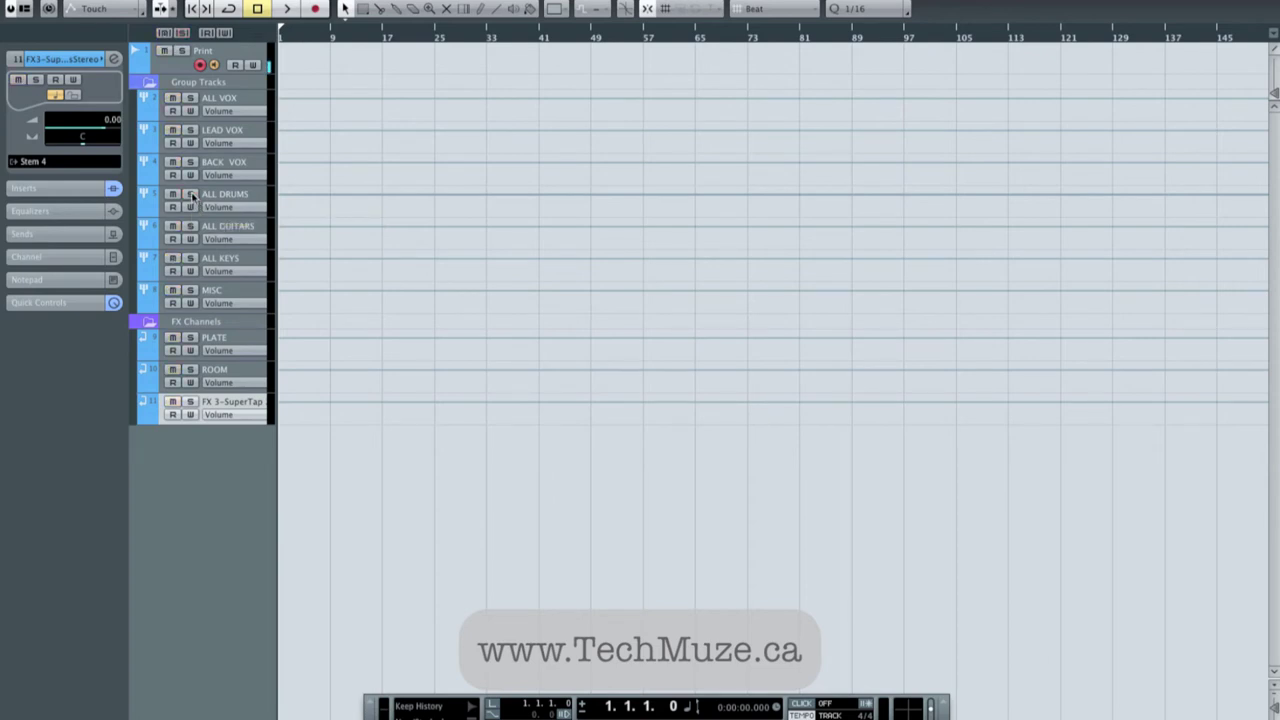
pyautogui.click(191, 130)
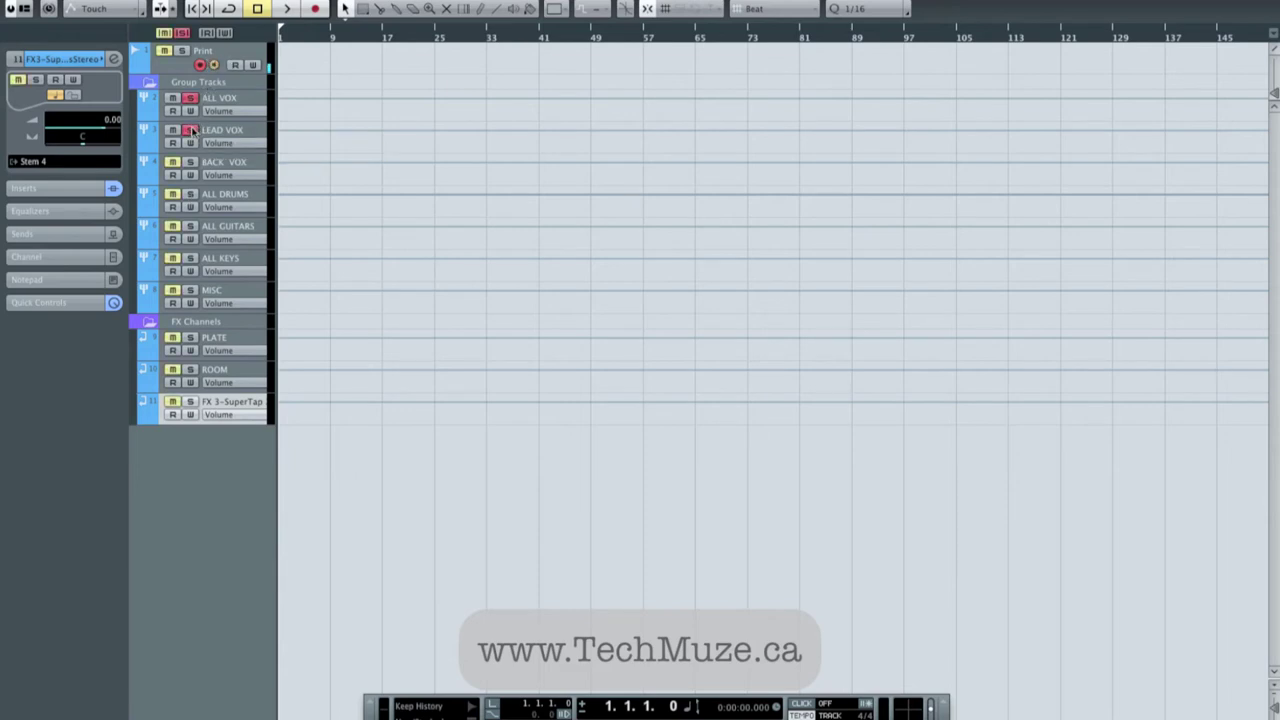
pyautogui.click(191, 130)
pyautogui.click(191, 130)
pyautogui.click(191, 130)
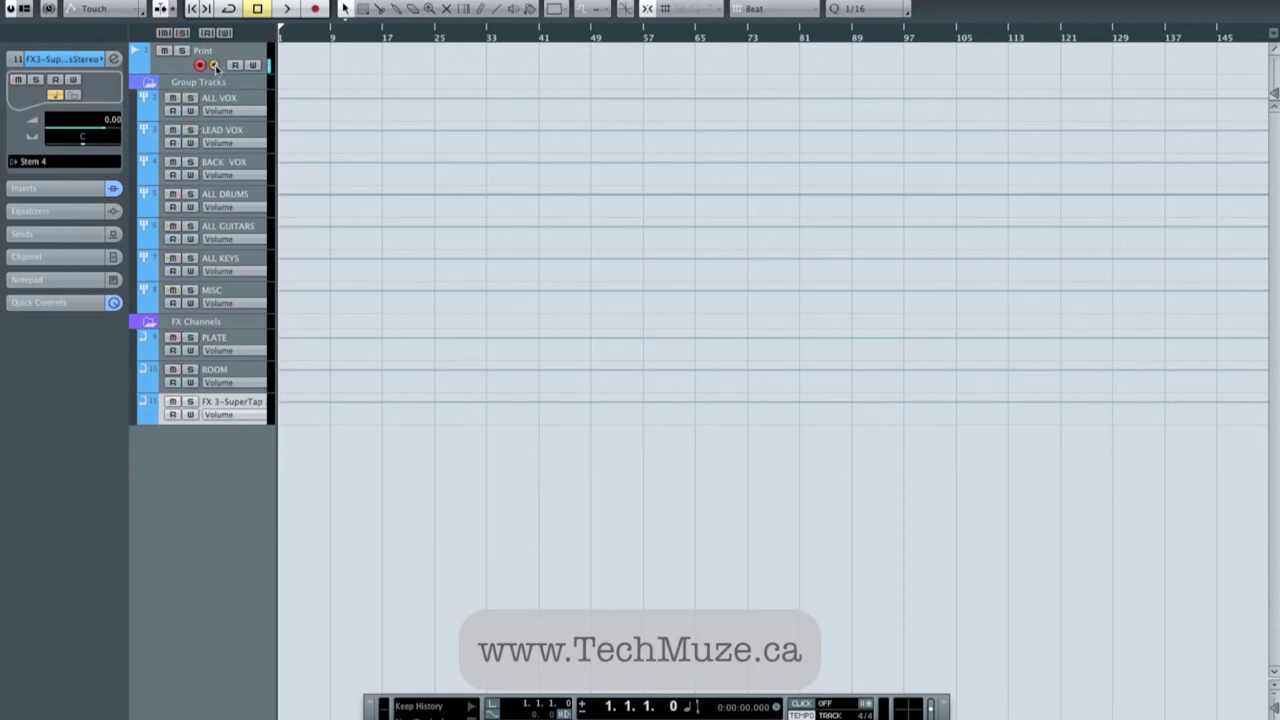
pyautogui.click(214, 65)
# - Open the Mixer window, then the VST Connections window, from the Devices menu
pyautogui.click(460, 1)
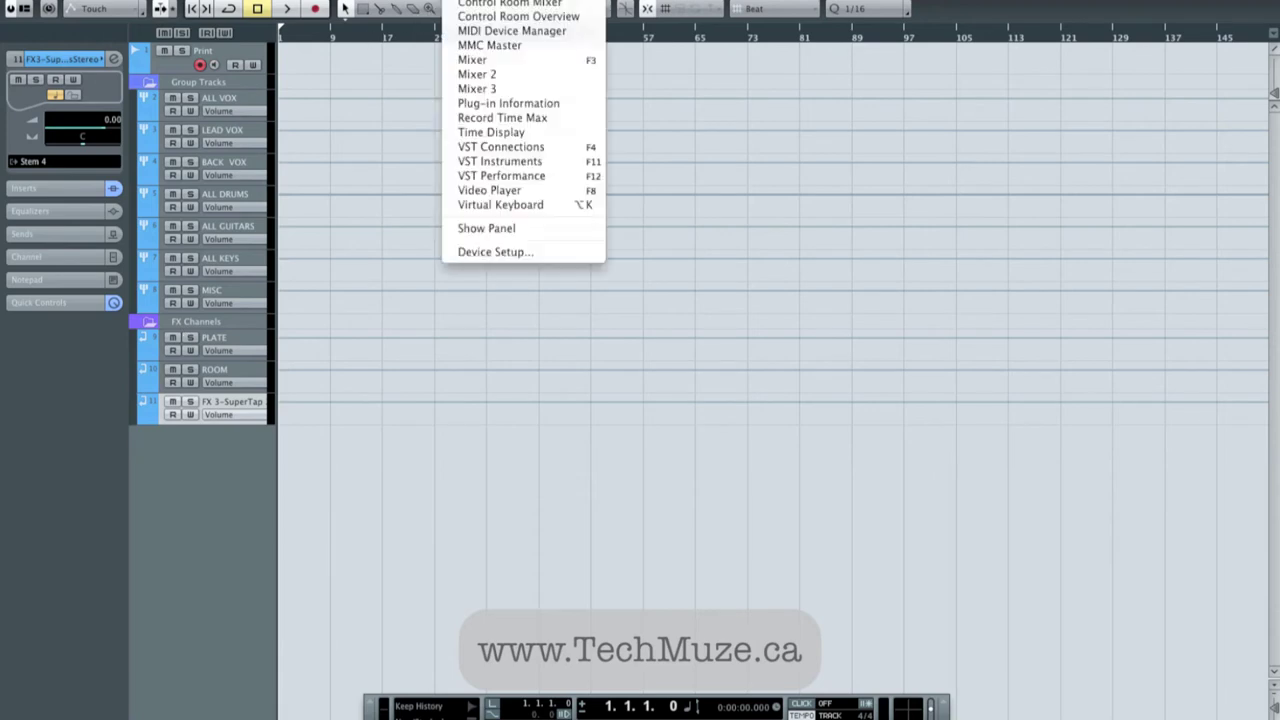
pyautogui.click(593, 63)
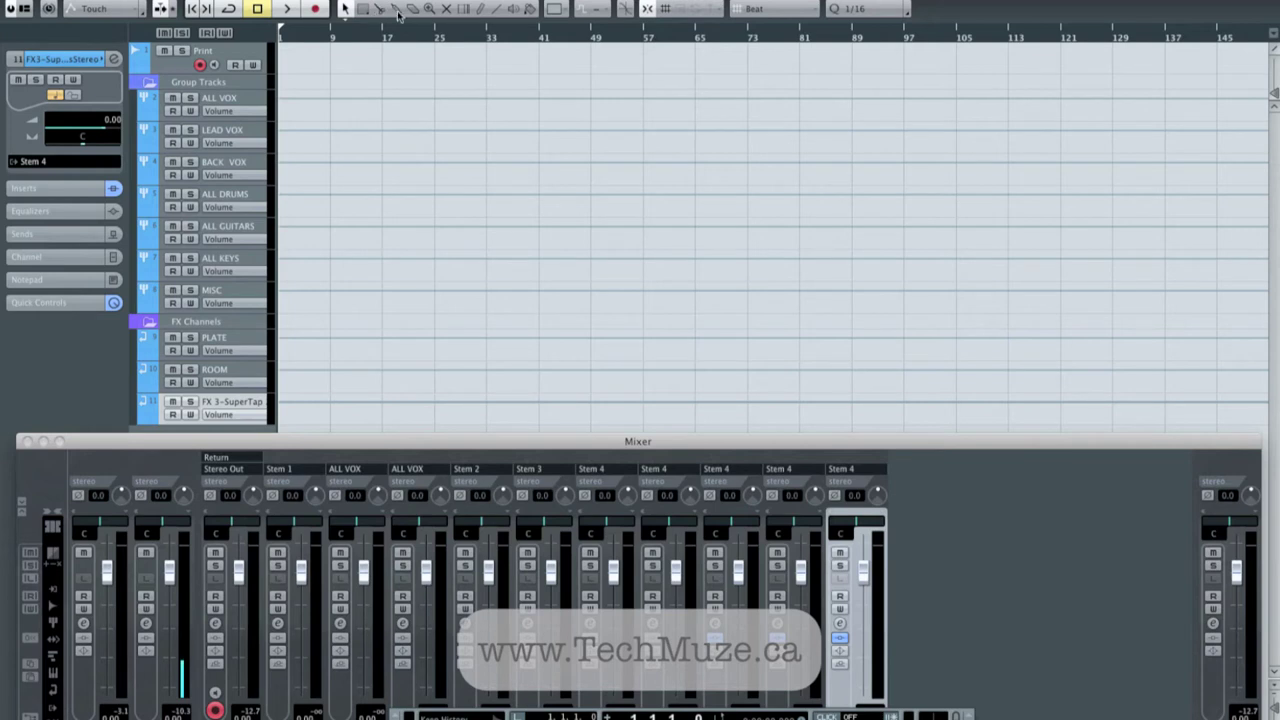
pyautogui.click(475, 2)
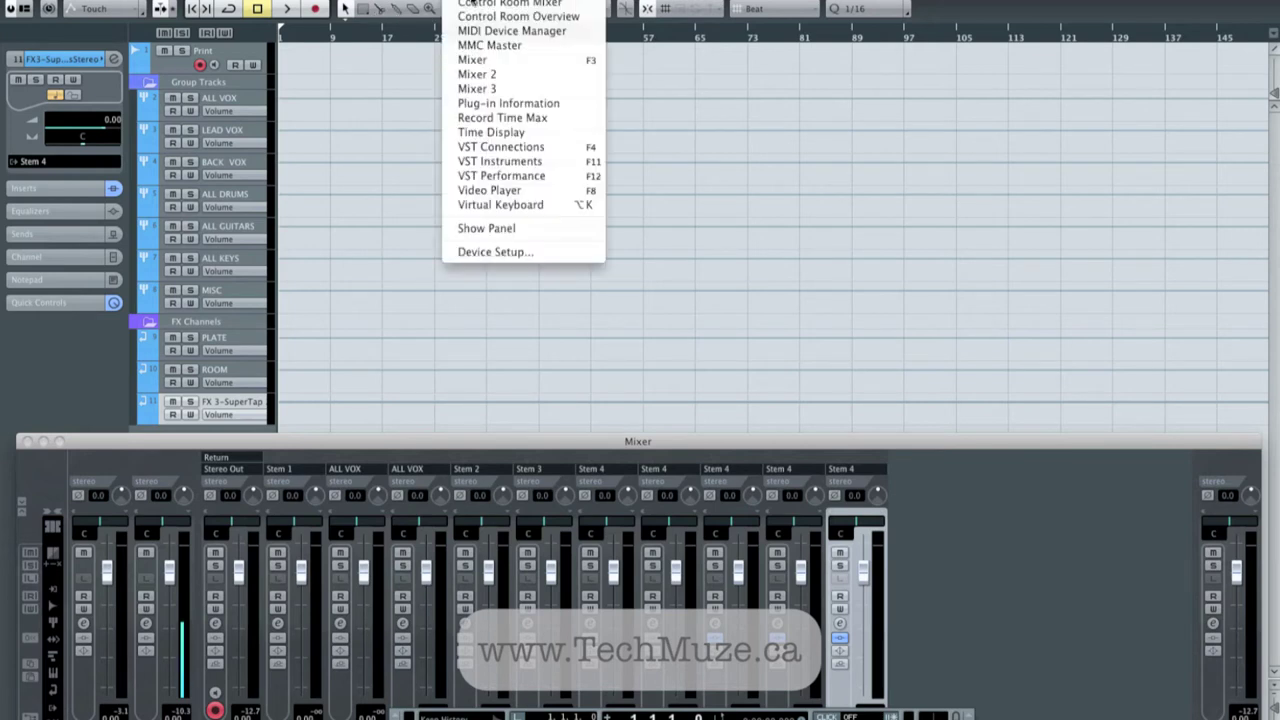
pyautogui.click(527, 150)
# - Enable the Control Room on the Studio connections page to create its Monitor 1 bus
pyautogui.moveTo(569, 161); pyautogui.dragTo(648, 201)
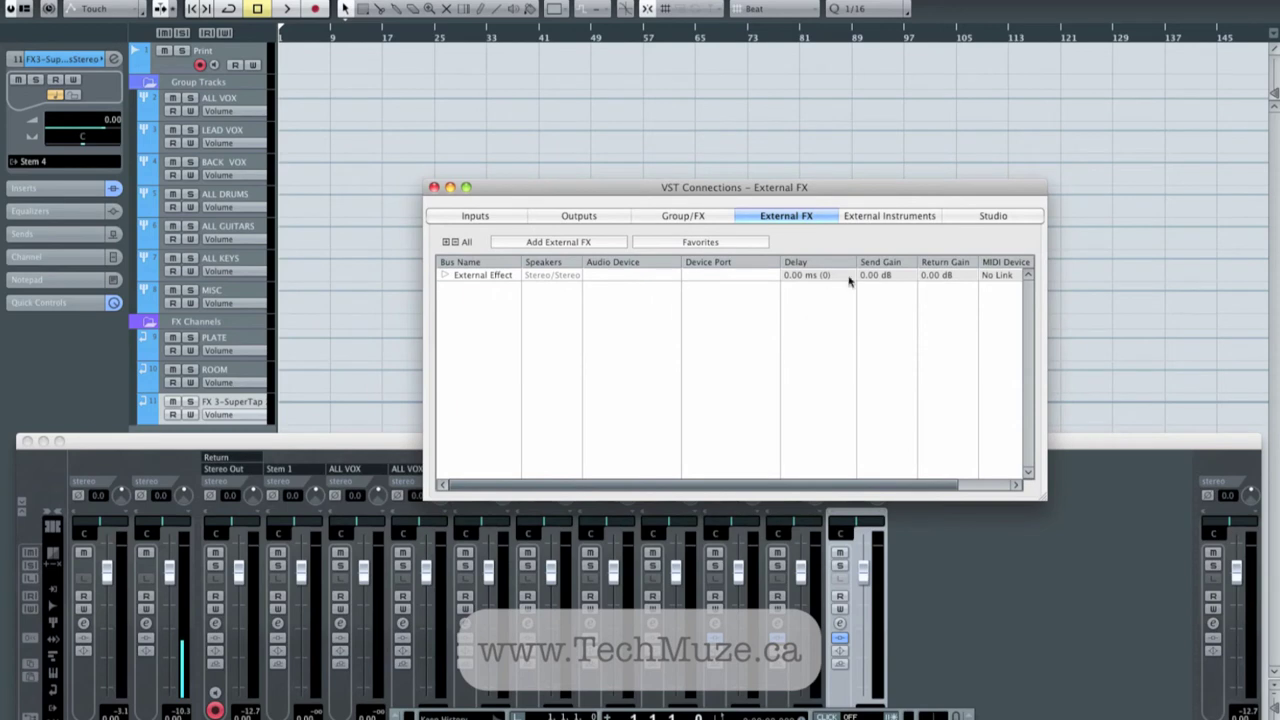
pyautogui.click(984, 219)
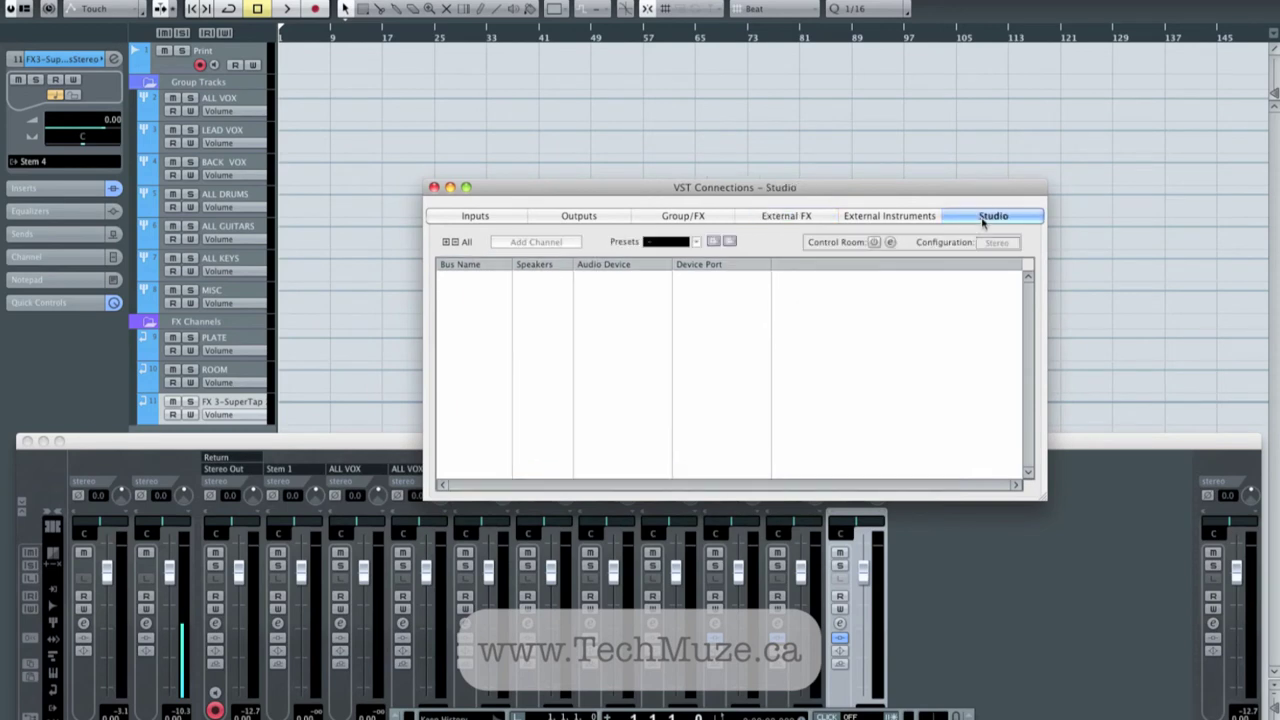
pyautogui.click(874, 244)
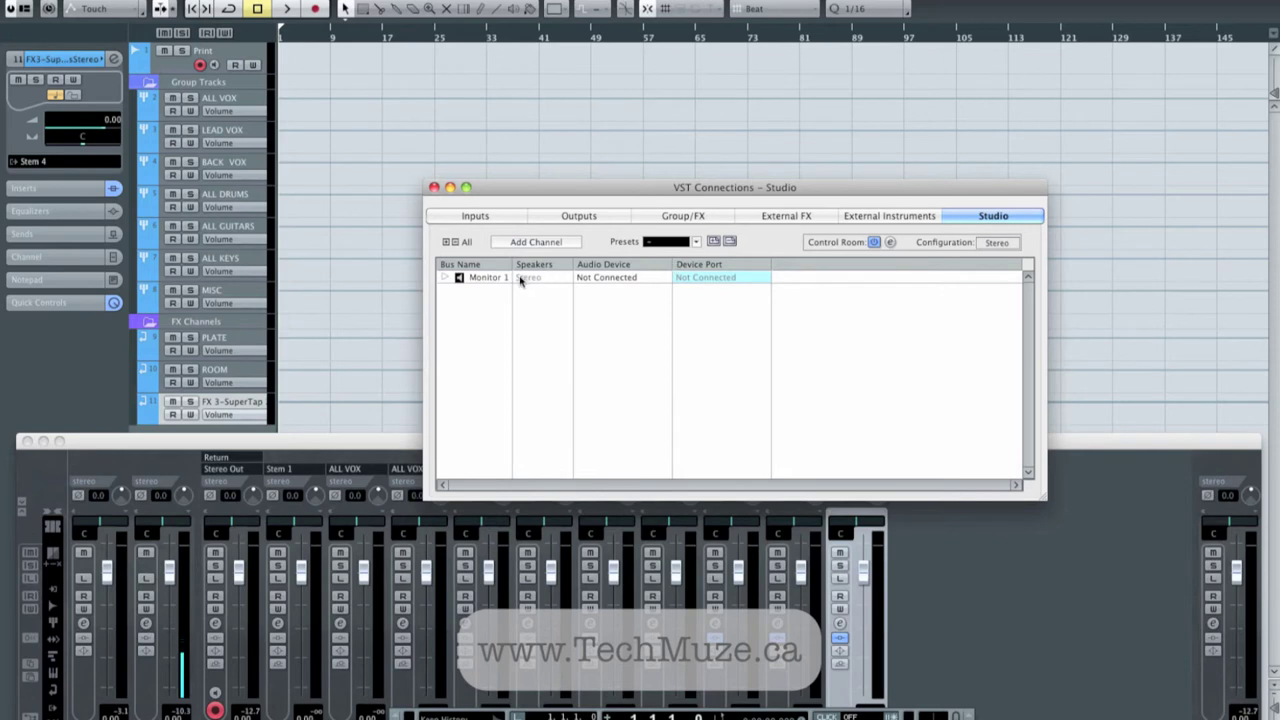
# - Route Monitor 1 to Yamaha Steinberg FW, Left on MR816X ADAT 1 and Right on ADAT 2
pyautogui.click(448, 280)
pyautogui.click(620, 277)
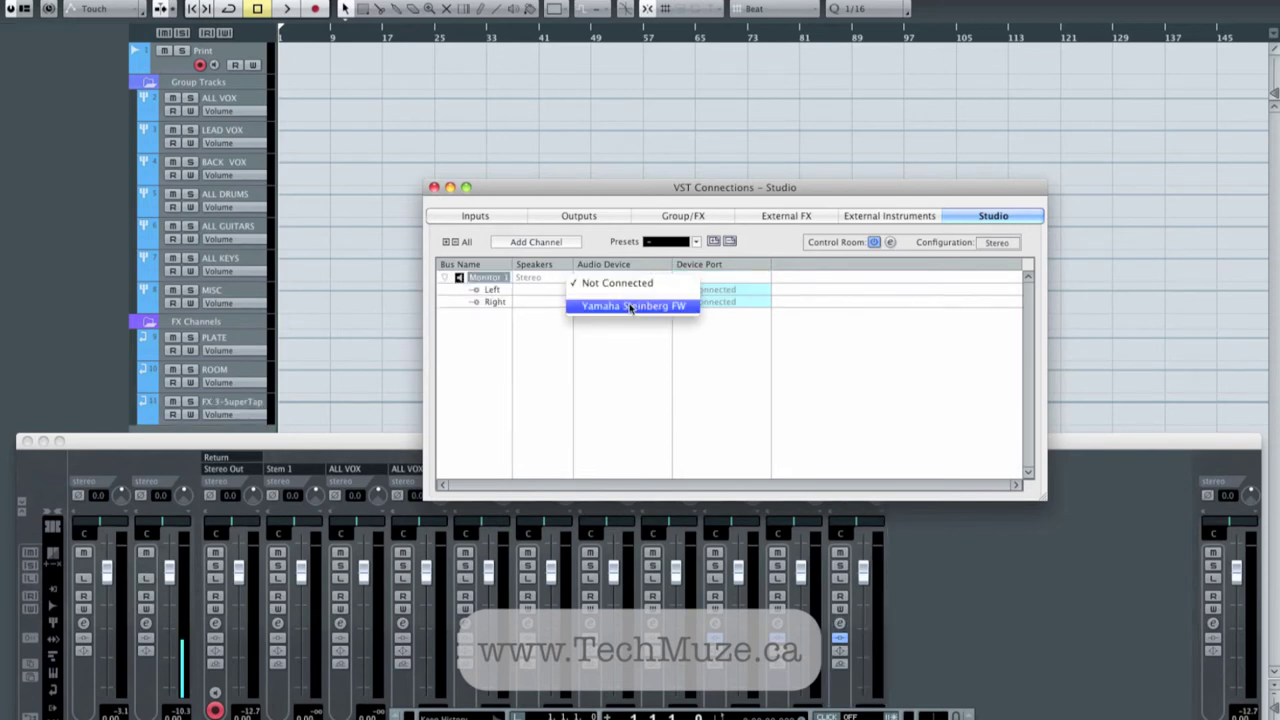
pyautogui.click(631, 306)
pyautogui.click(735, 290)
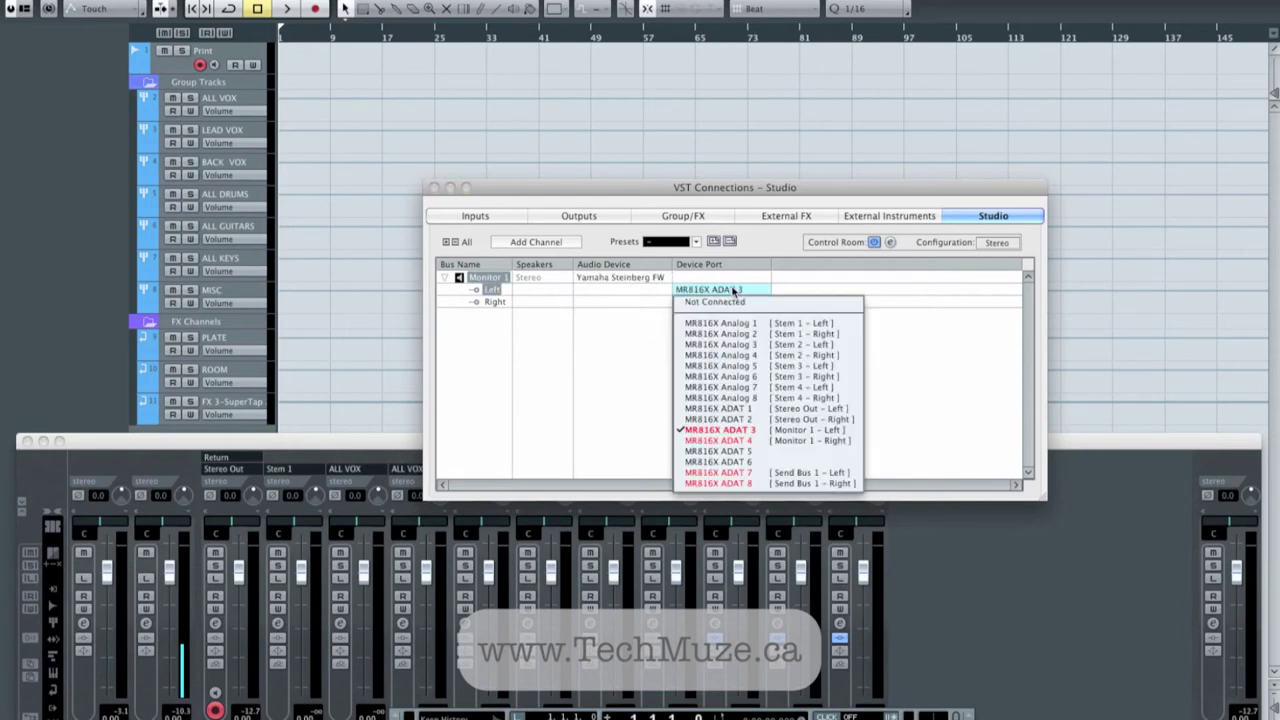
pyautogui.click(737, 410)
pyautogui.click(733, 302)
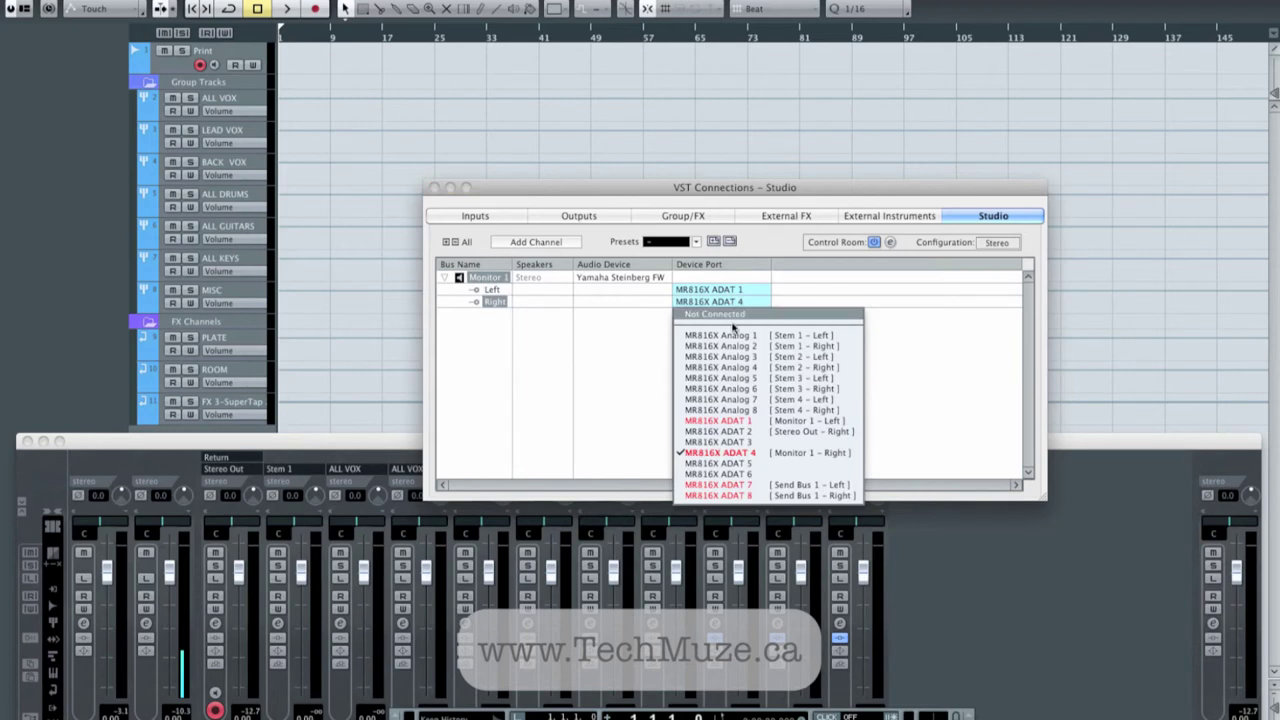
pyautogui.click(744, 433)
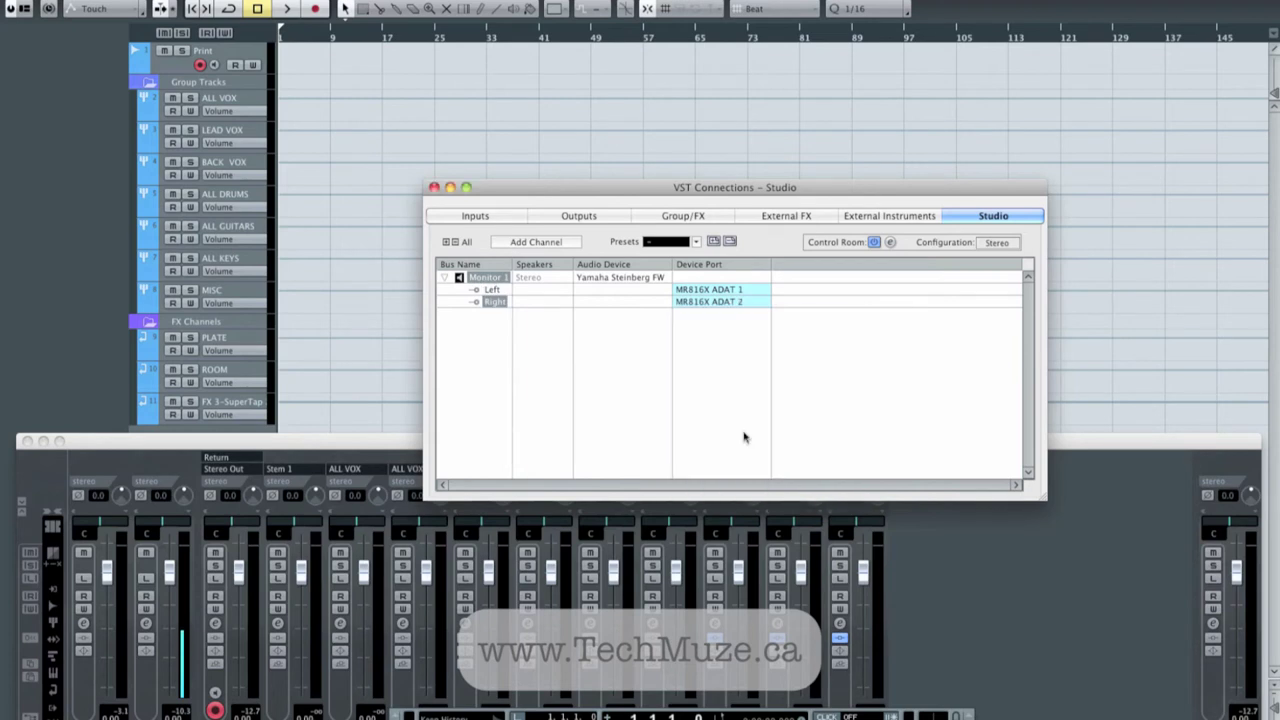
# - Check the output bus assignments, then close the VST Connections window
pyautogui.click(588, 218)
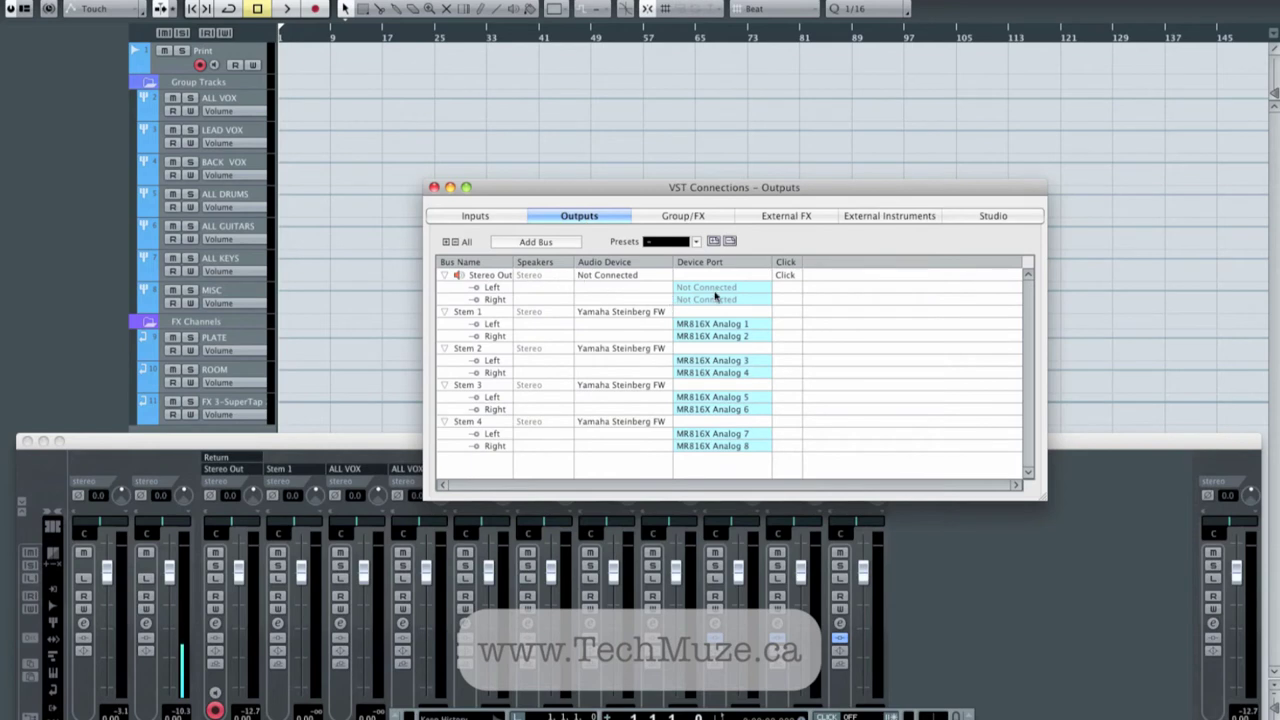
pyautogui.click(1004, 218)
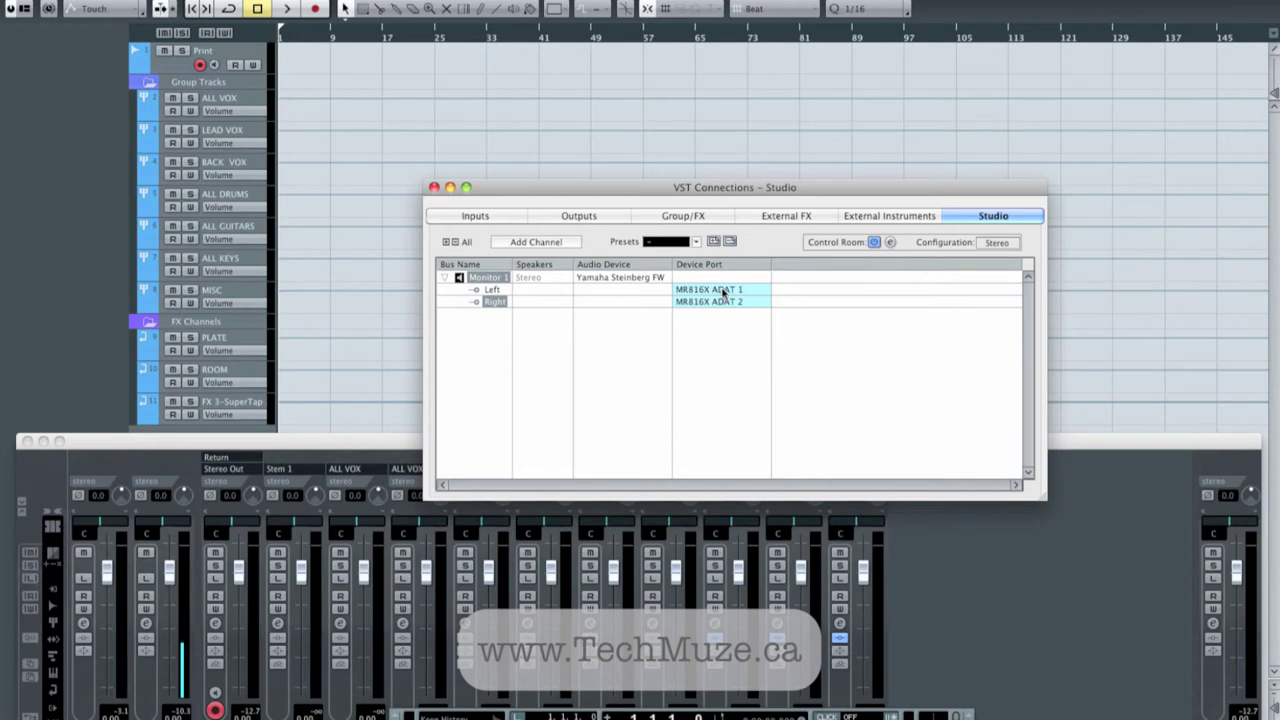
pyautogui.click(434, 188)
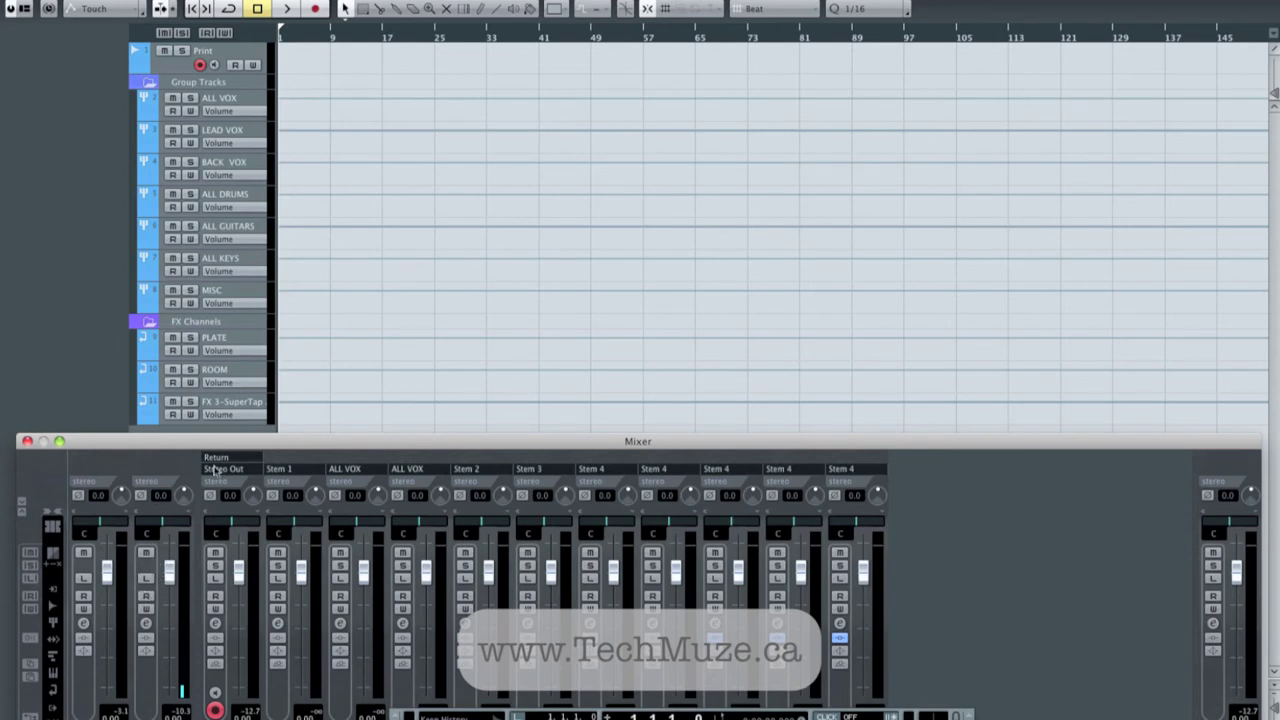
pyautogui.click(470, 0)
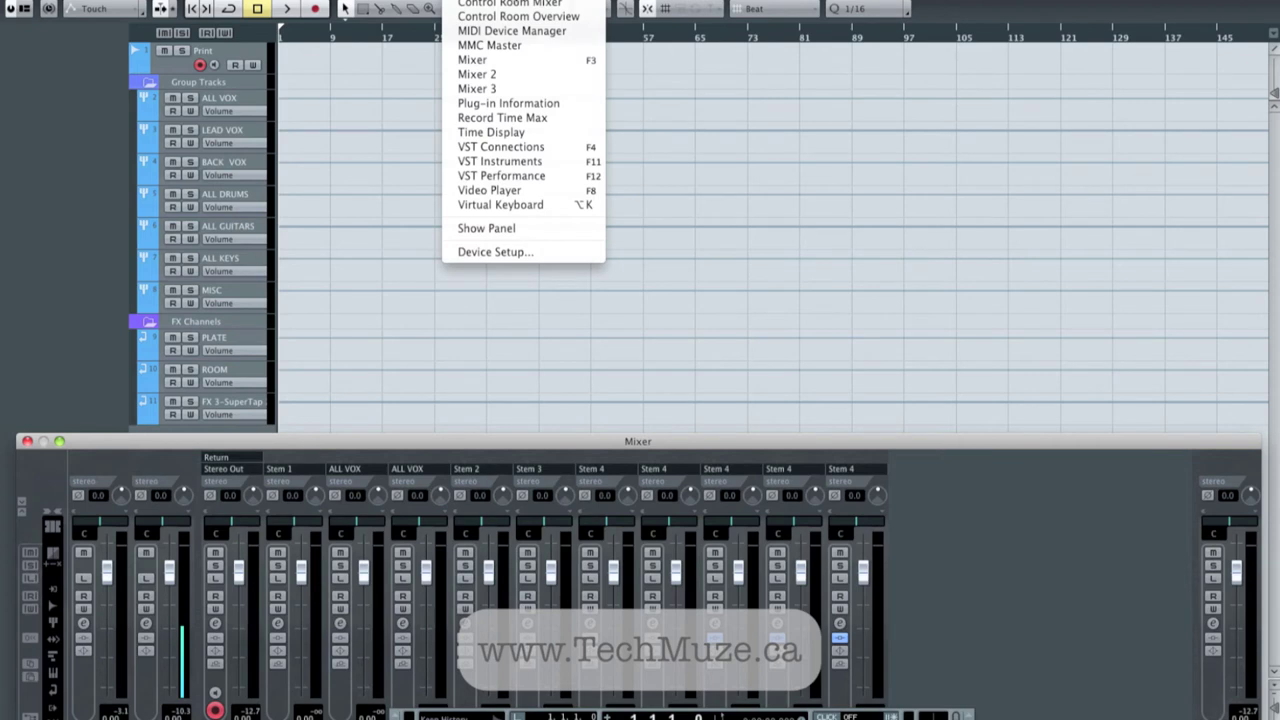
# - Open the Control Room Mixer expanded to the full mixer with its level meters showing
pyautogui.click(528, 5)
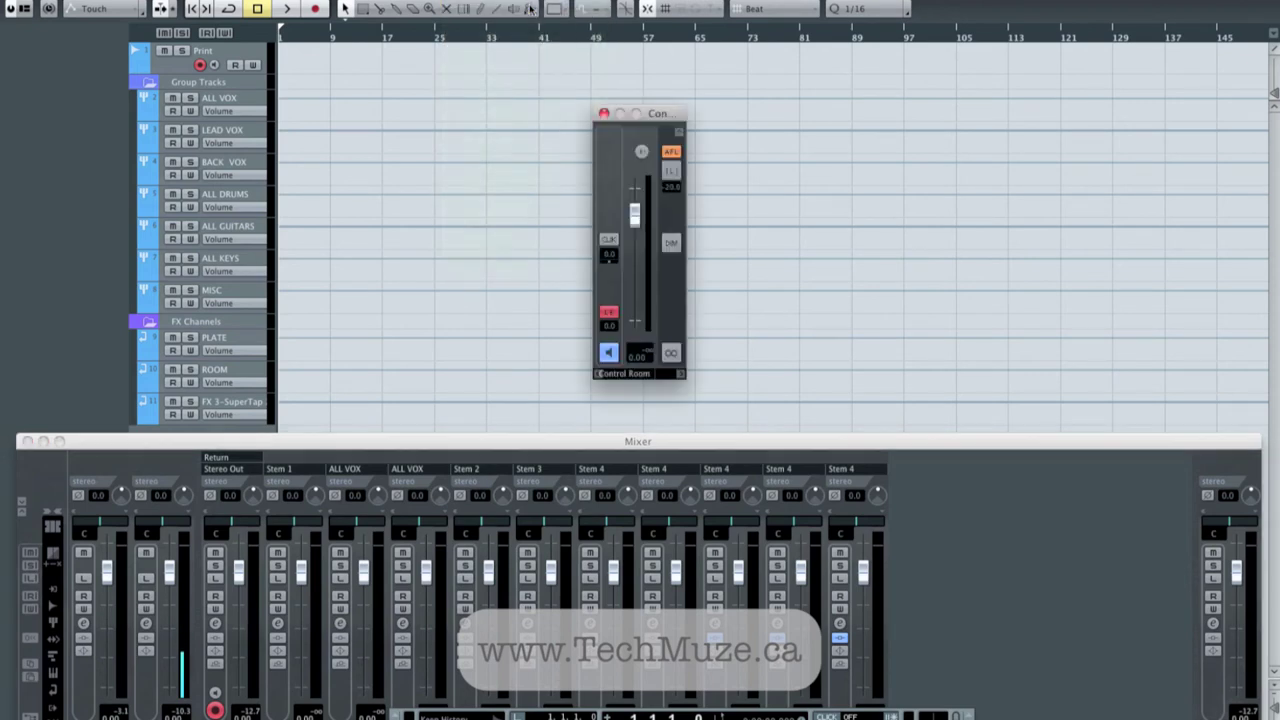
pyautogui.moveTo(658, 118); pyautogui.dragTo(656, 148)
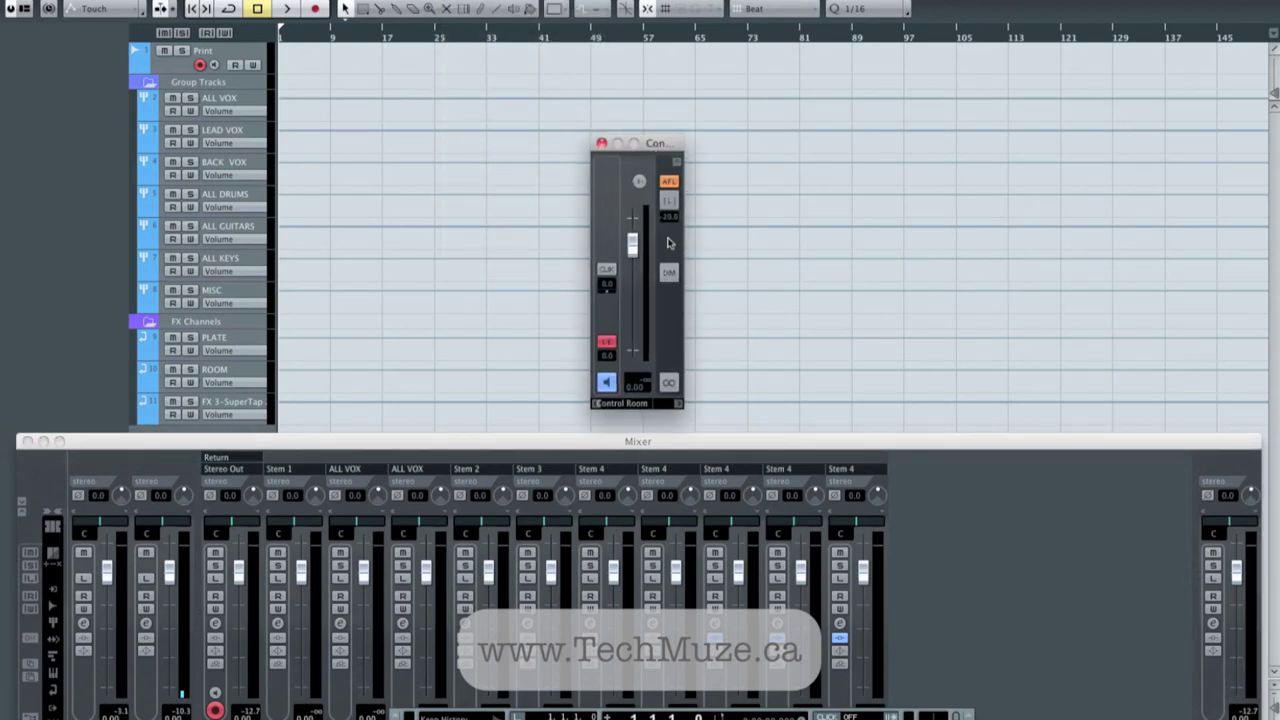
pyautogui.click(680, 404)
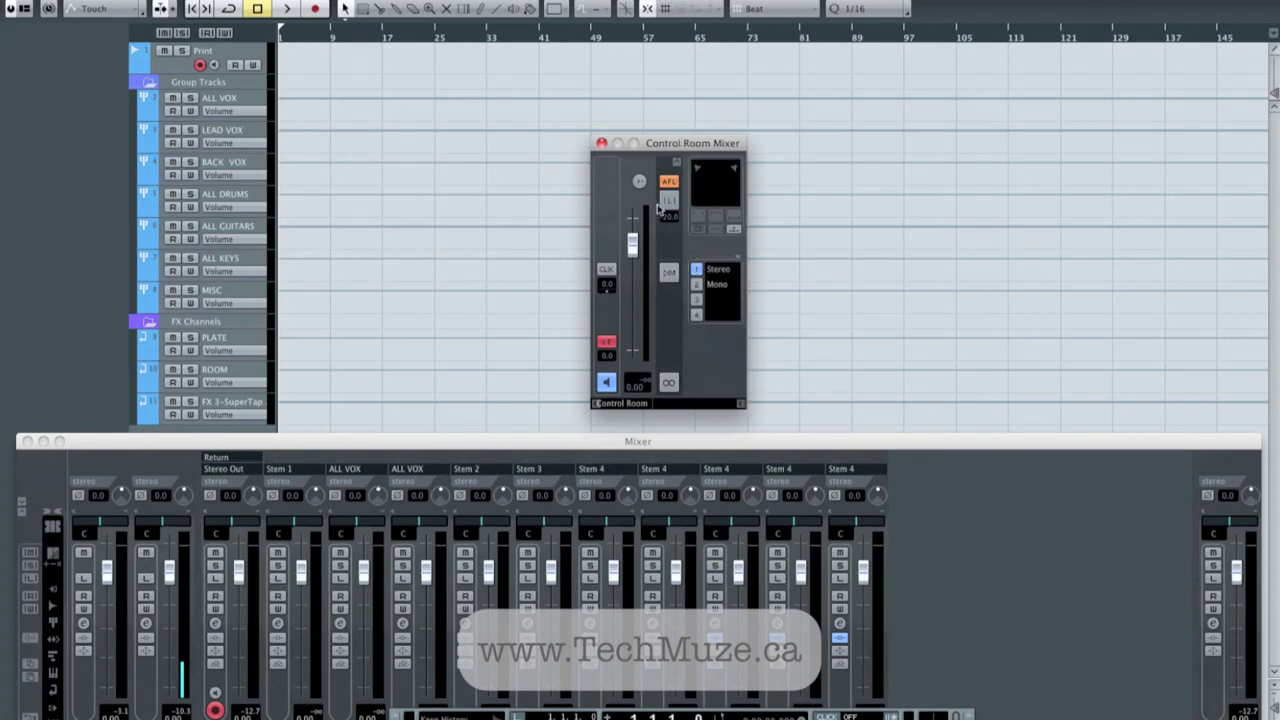
pyautogui.click(677, 164)
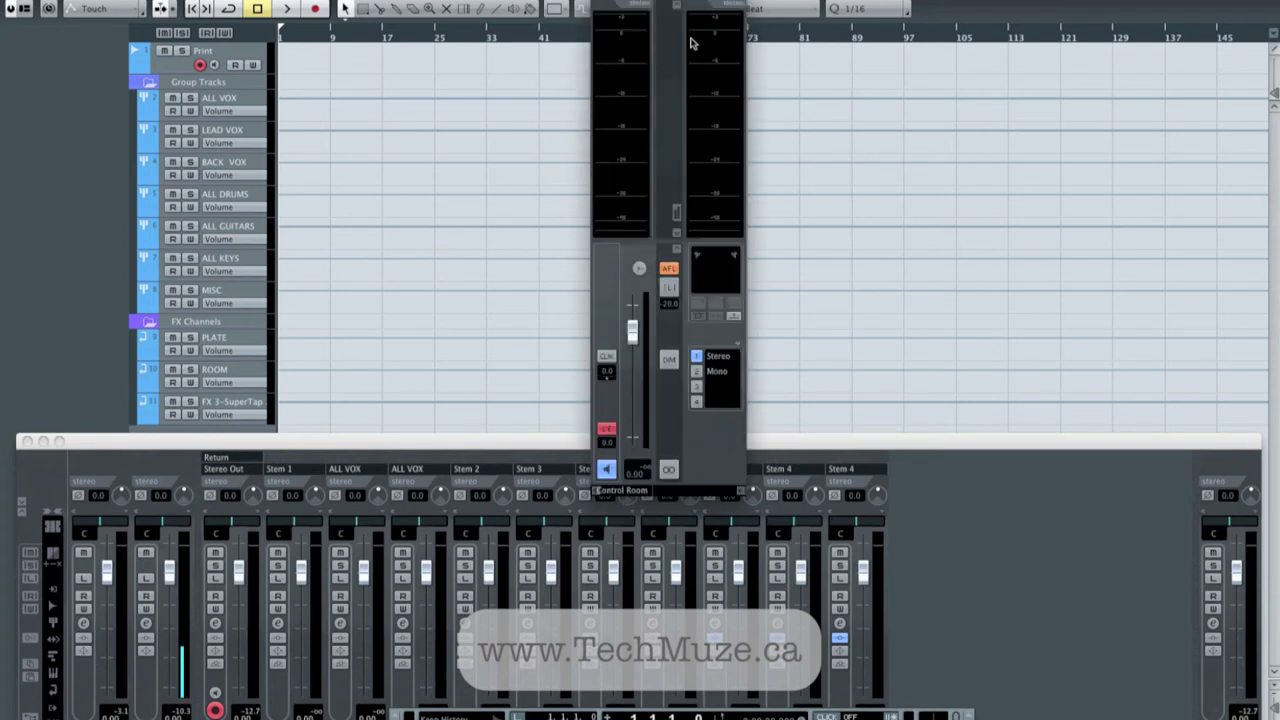
# - Move the Control Room Mixer aside and enable Listen on the second mixer channel
pyautogui.moveTo(692, 2); pyautogui.dragTo(953, 47)
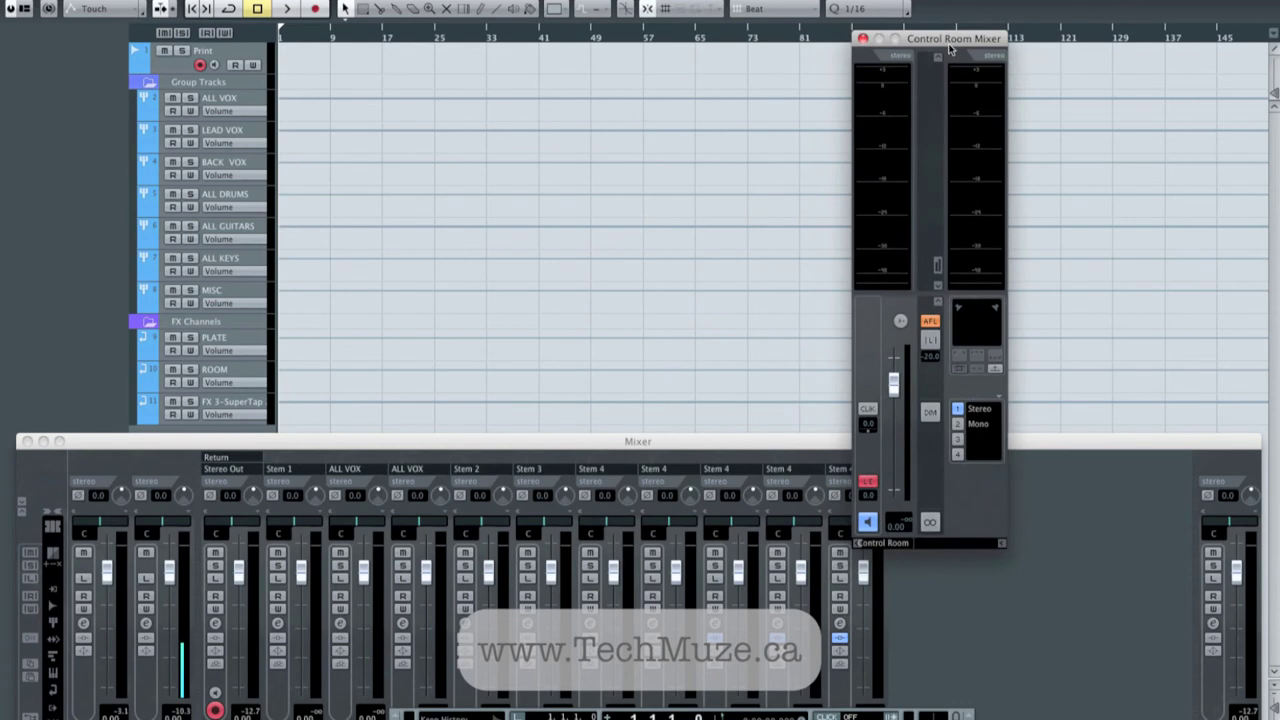
pyautogui.click(146, 579)
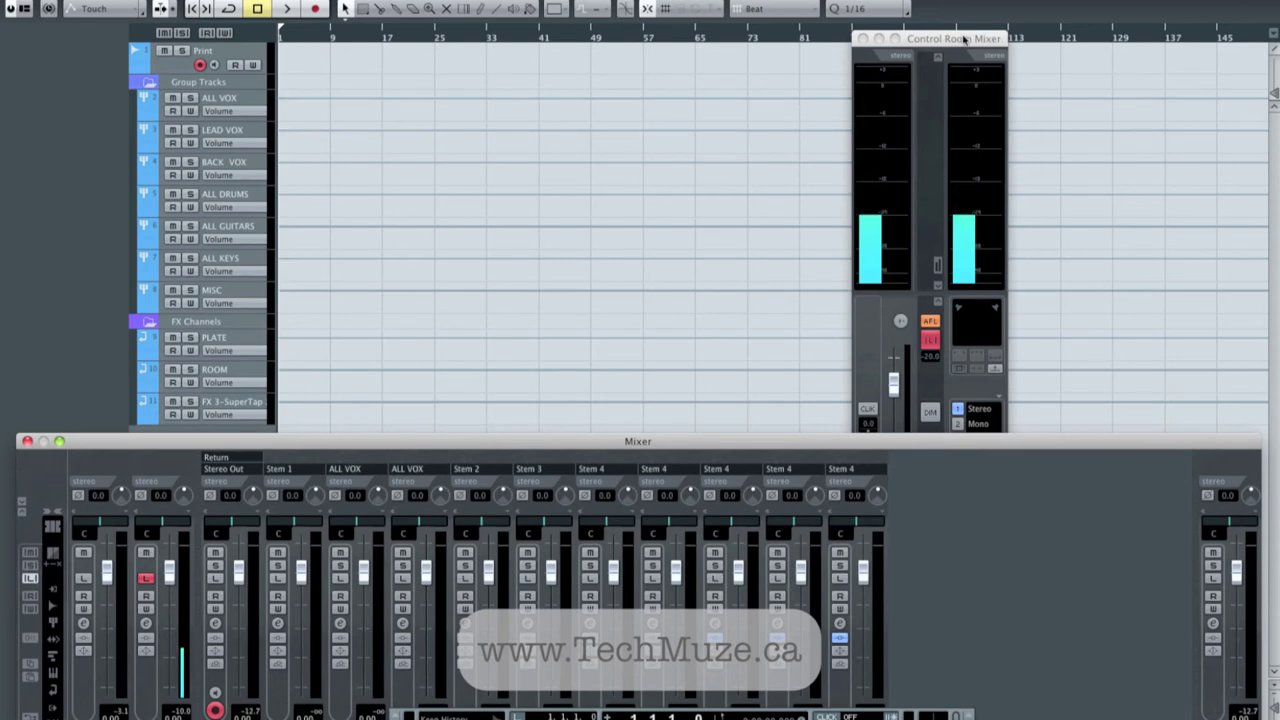
pyautogui.moveTo(964, 38); pyautogui.dragTo(969, 29)
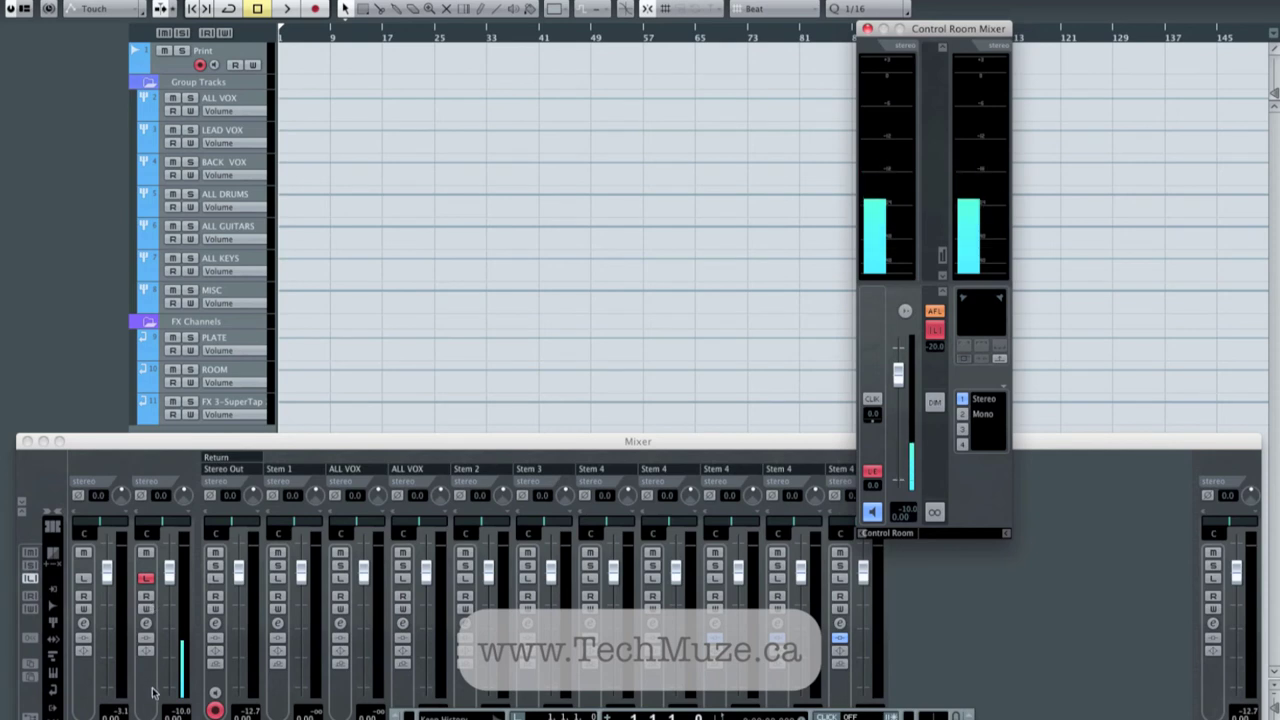
# - Toggle Listen off and back on for the second channel, then enable the Print track's input monitoring
pyautogui.click(199, 643)
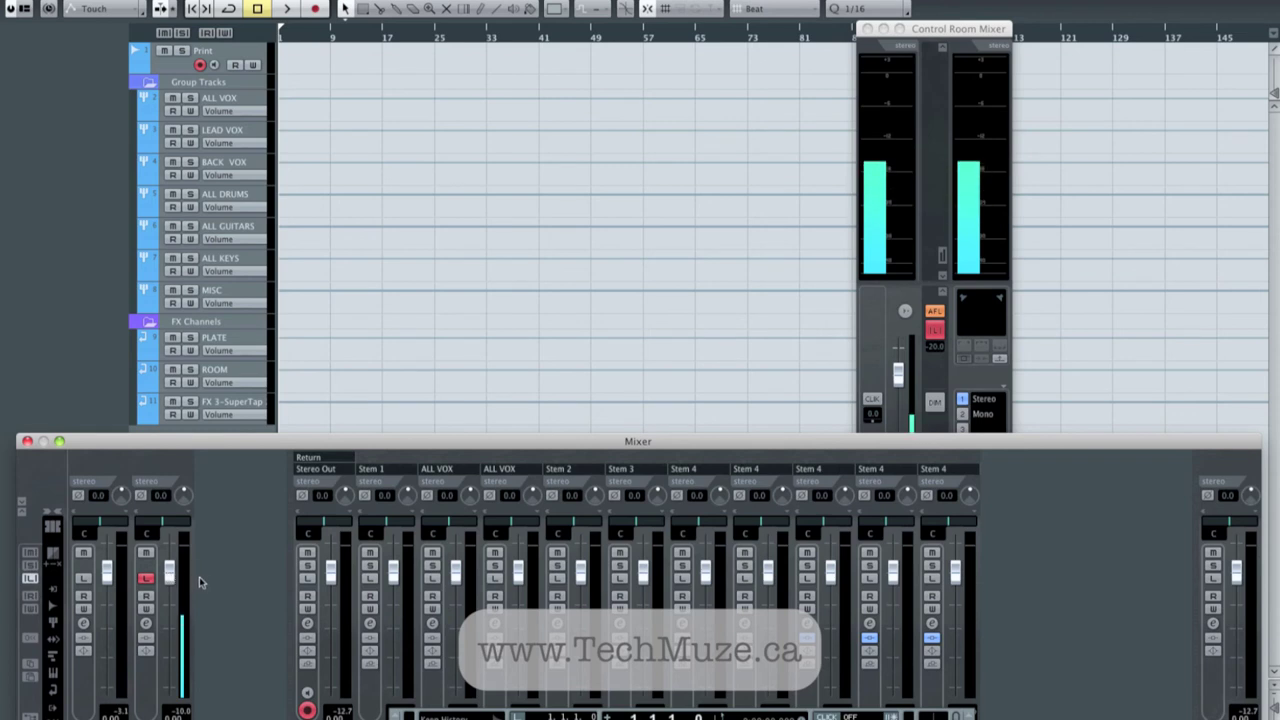
pyautogui.click(146, 578)
pyautogui.click(146, 578)
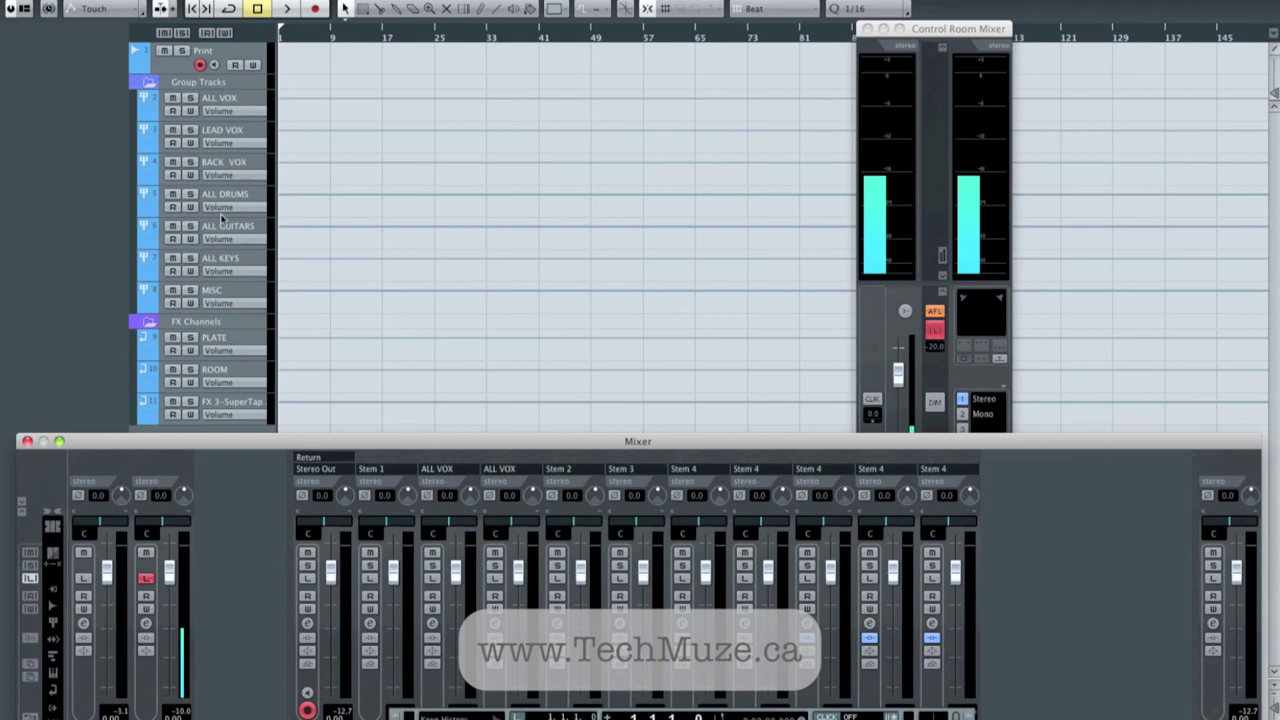
pyautogui.click(213, 66)
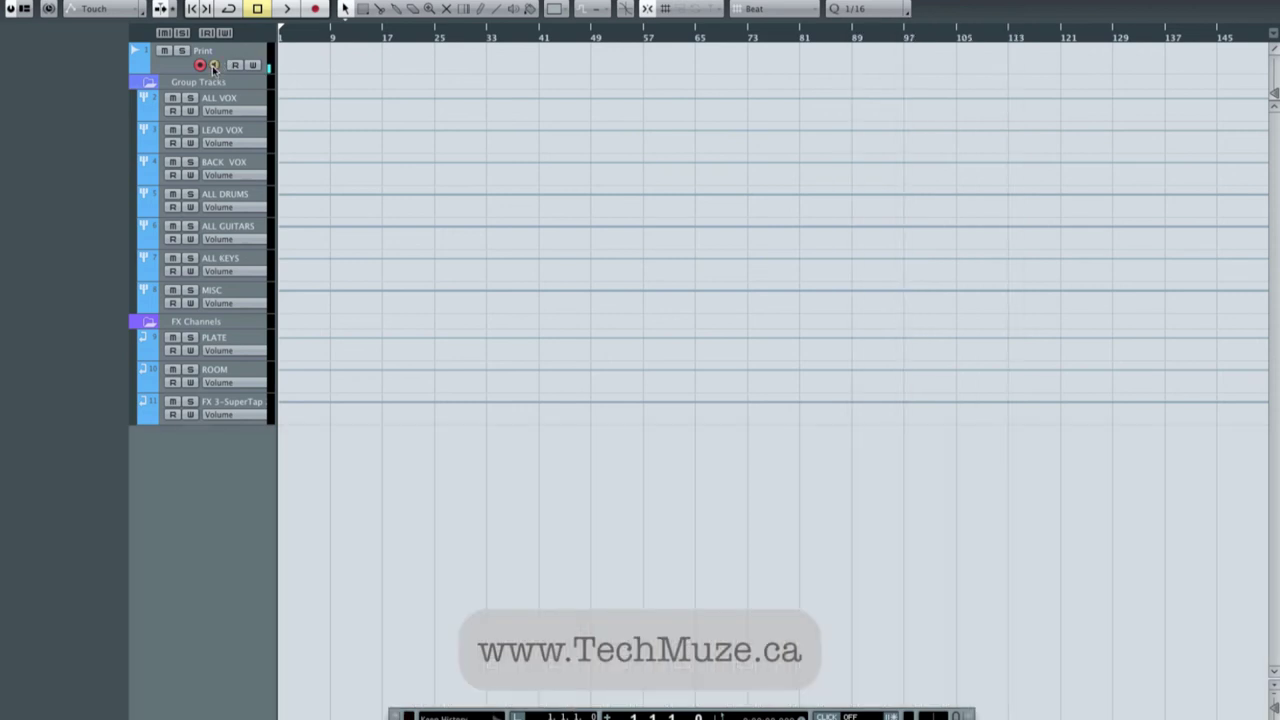
pyautogui.press('F3')
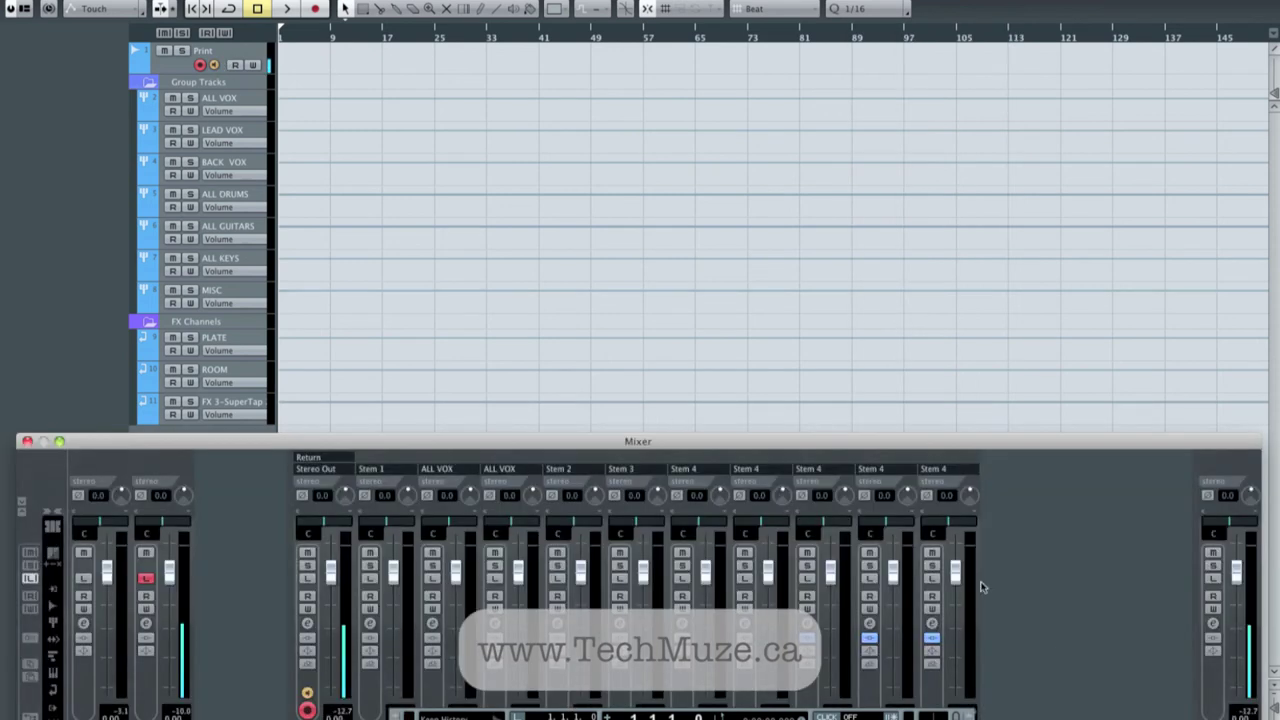
# - View the Stereo Out channel settings, then show the Print track's Inspector with input Return, output Stereo Out
pyautogui.click(1213, 624)
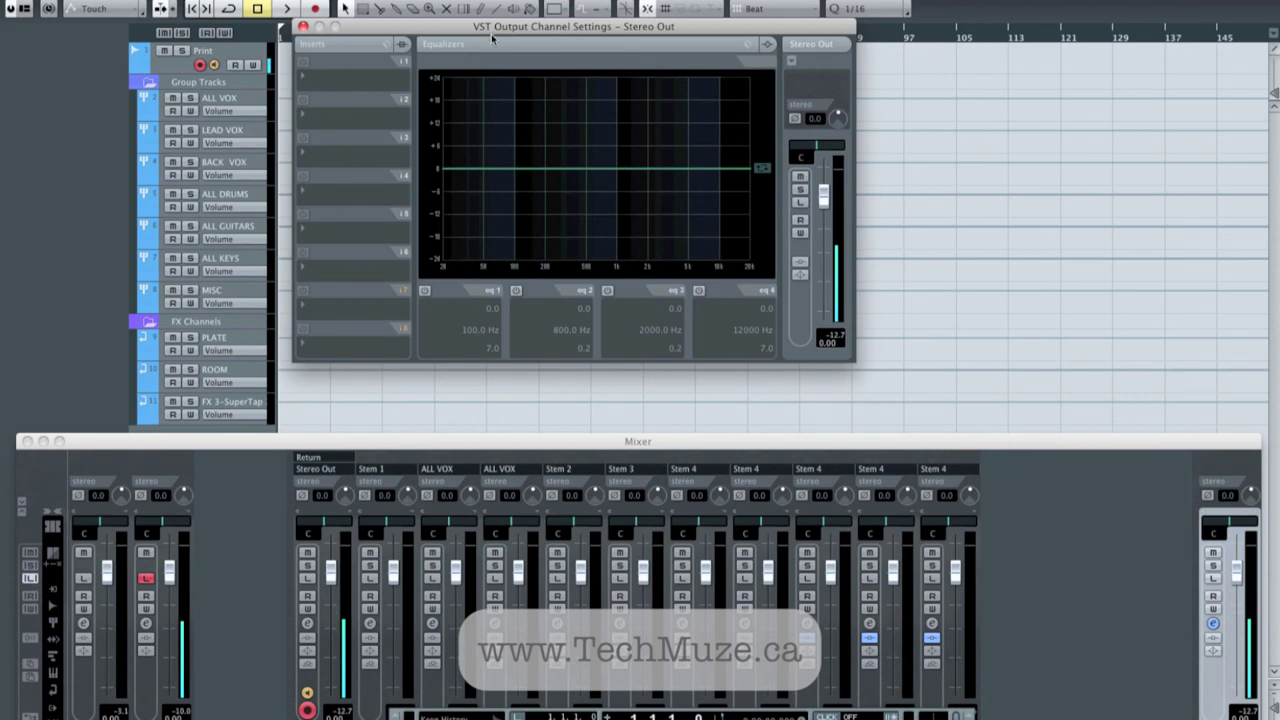
pyautogui.moveTo(493, 28); pyautogui.dragTo(616, 92)
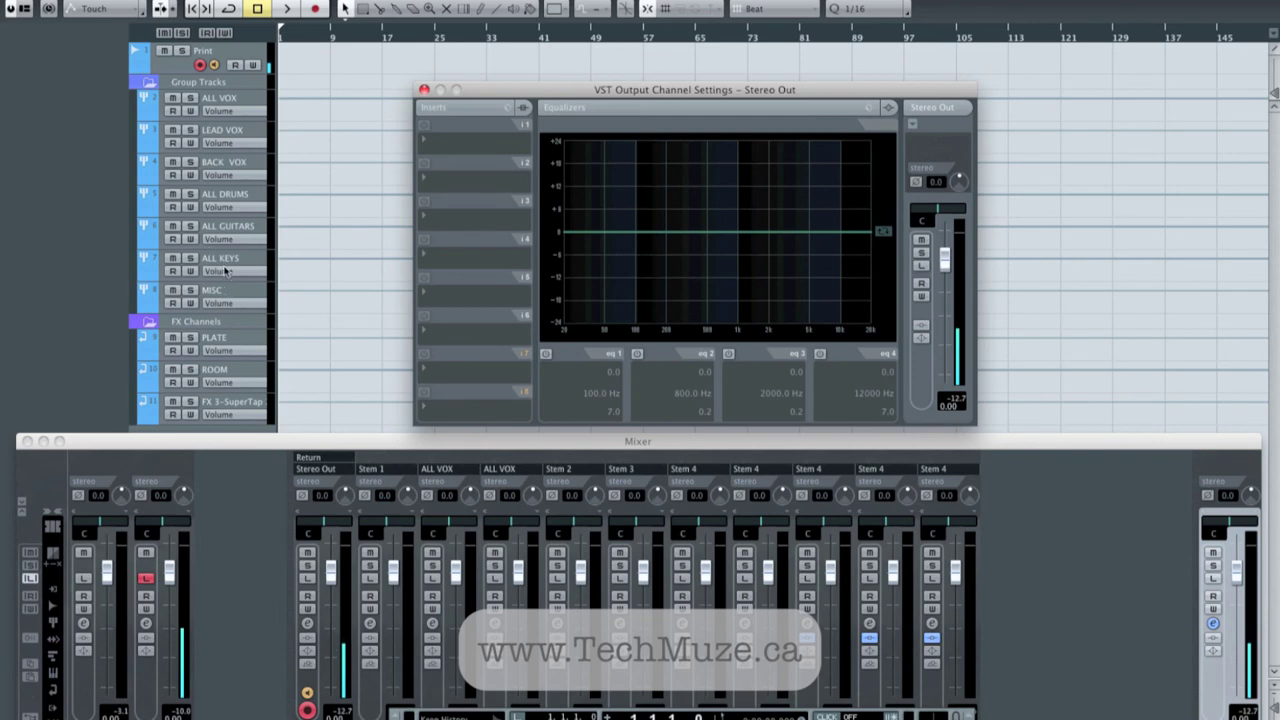
pyautogui.click(225, 58)
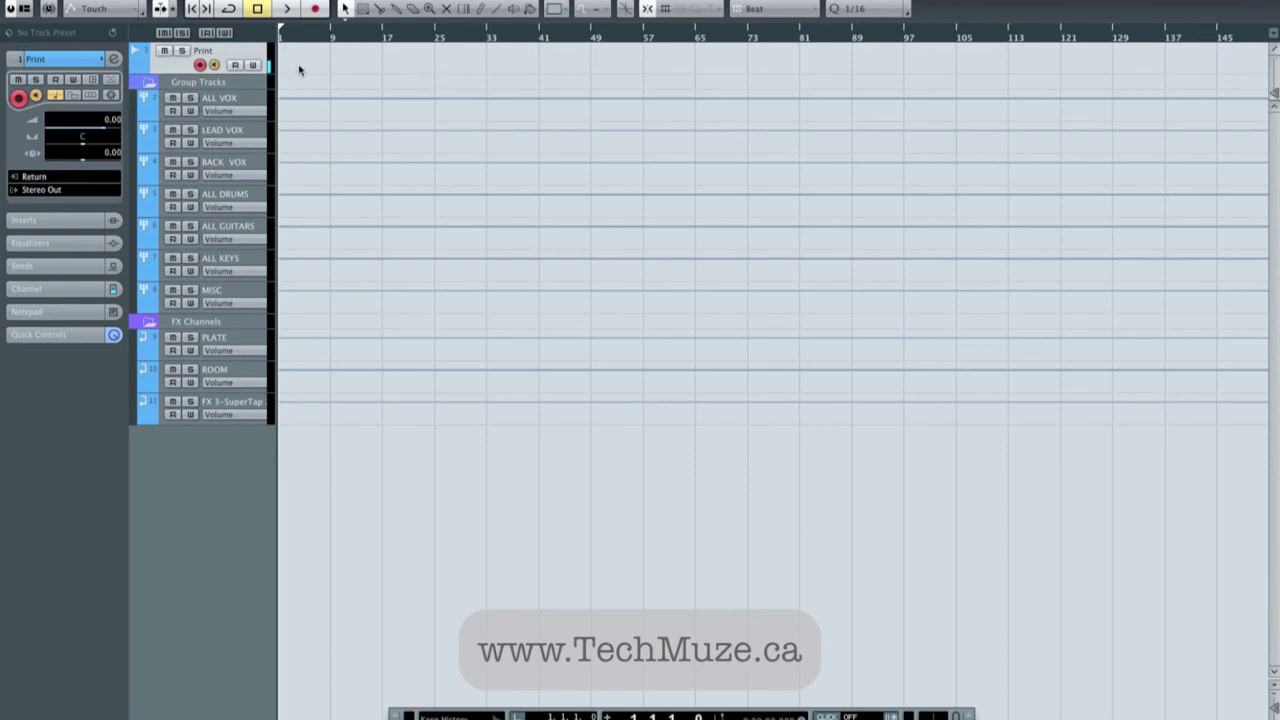
pyautogui.press('F3')
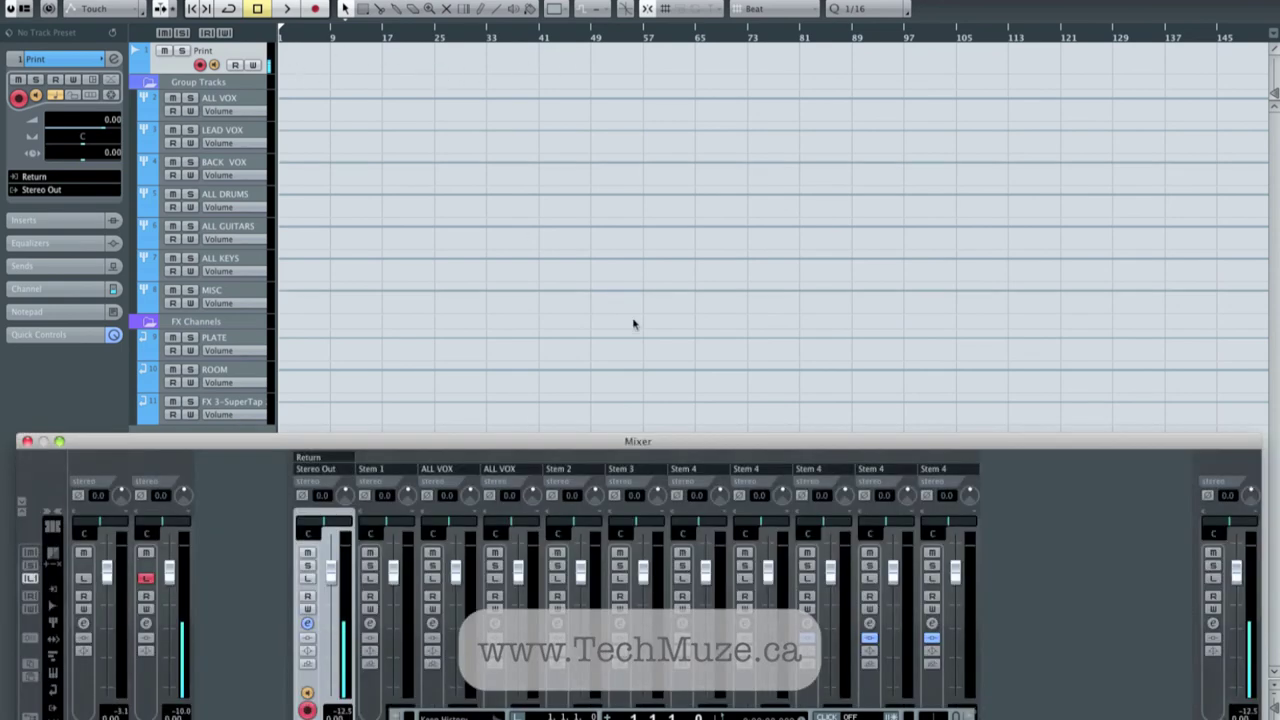
# - Select the Stereo Out strip in the Mixer and open its channel settings window
pyautogui.click(1216, 625)
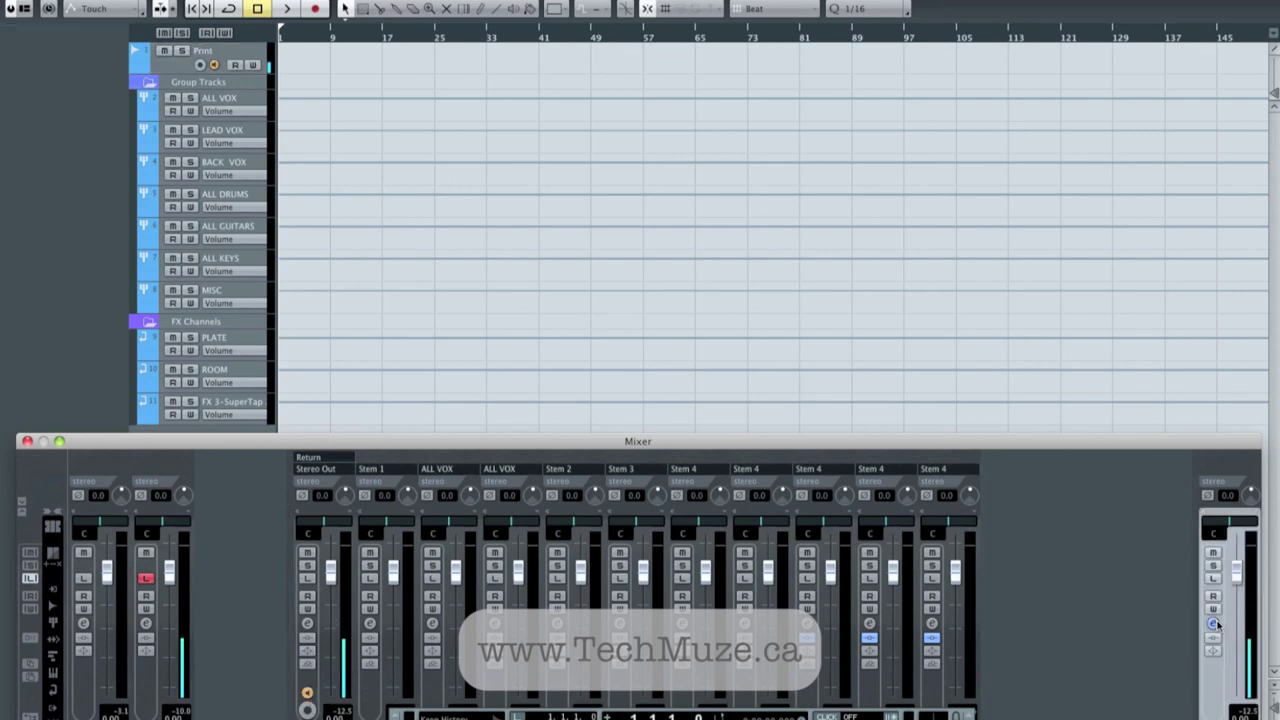
pyautogui.click(1213, 623)
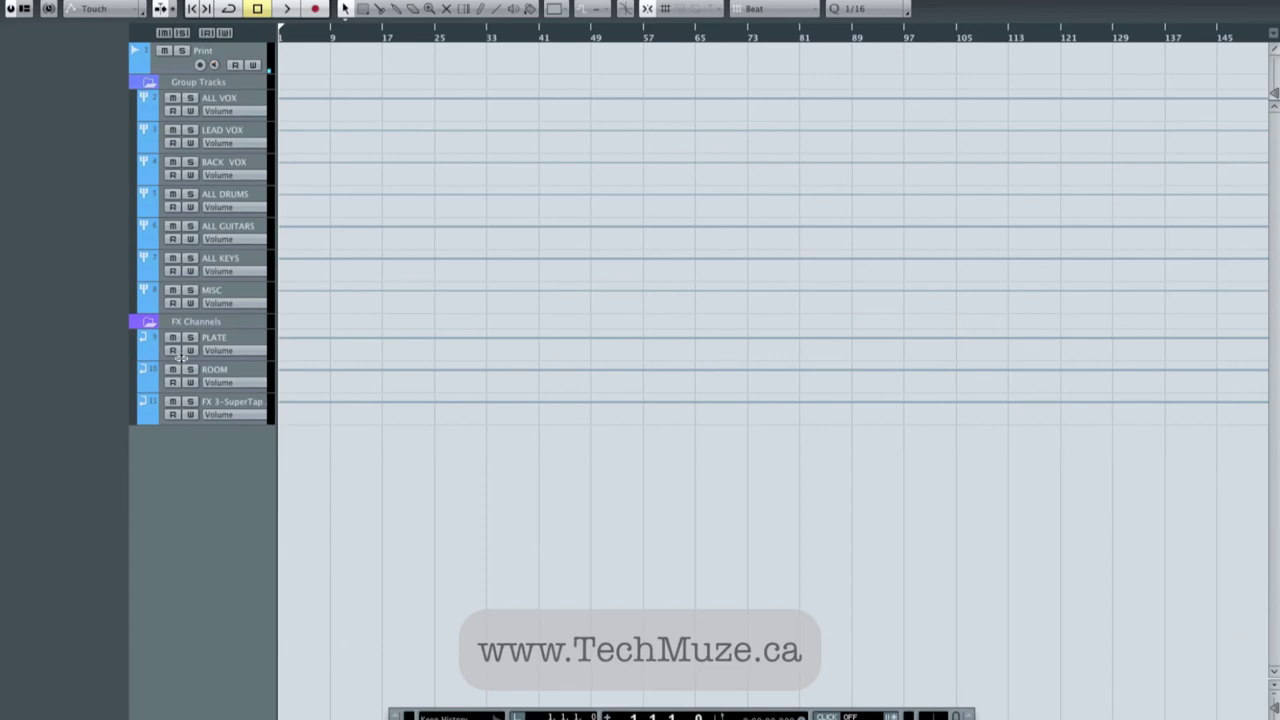
# - Bring the Mixer back in front of the Stereo Out settings window with F3
pyautogui.press('F3')
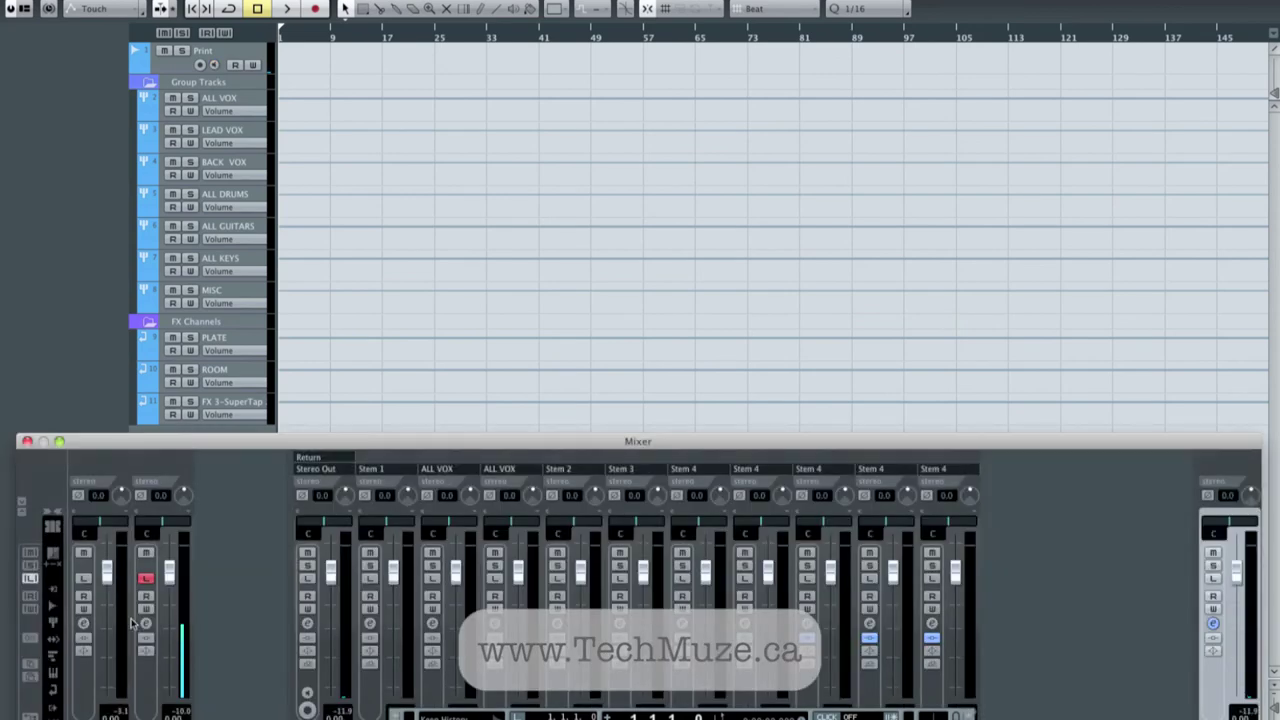